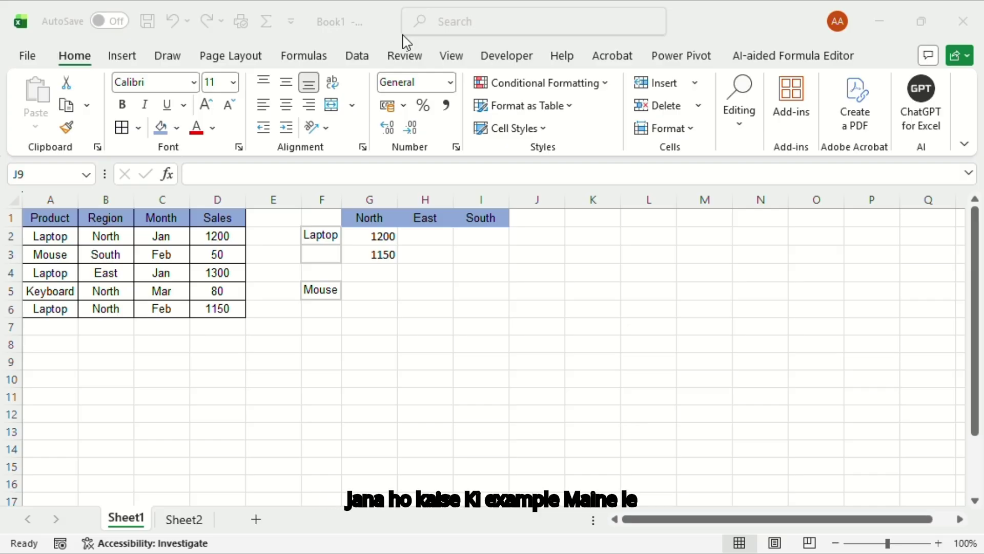
Examine the sales table's Product, Region, Month and Sales columns and the Laptop and region criteria of the lookup grid.
left_click(70, 218)
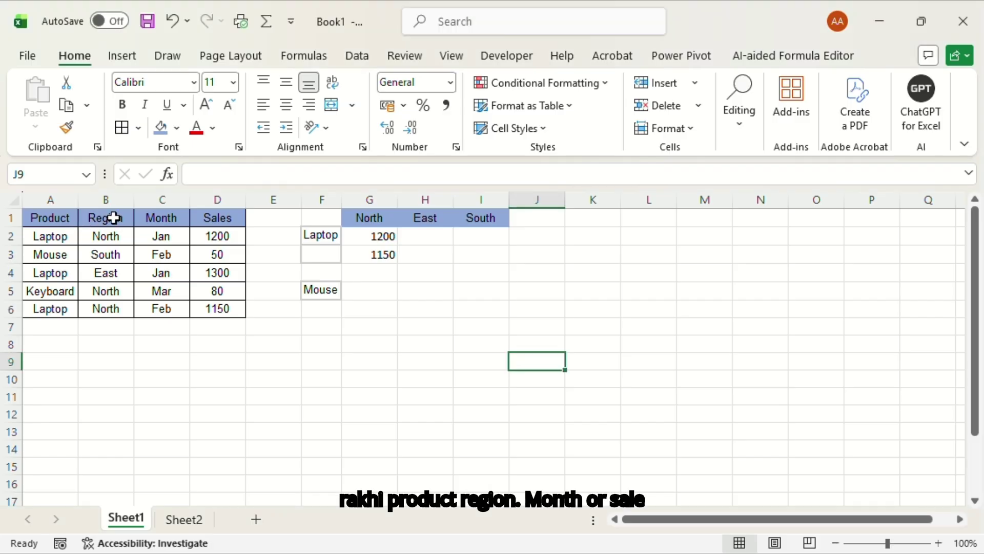
left_click(162, 218)
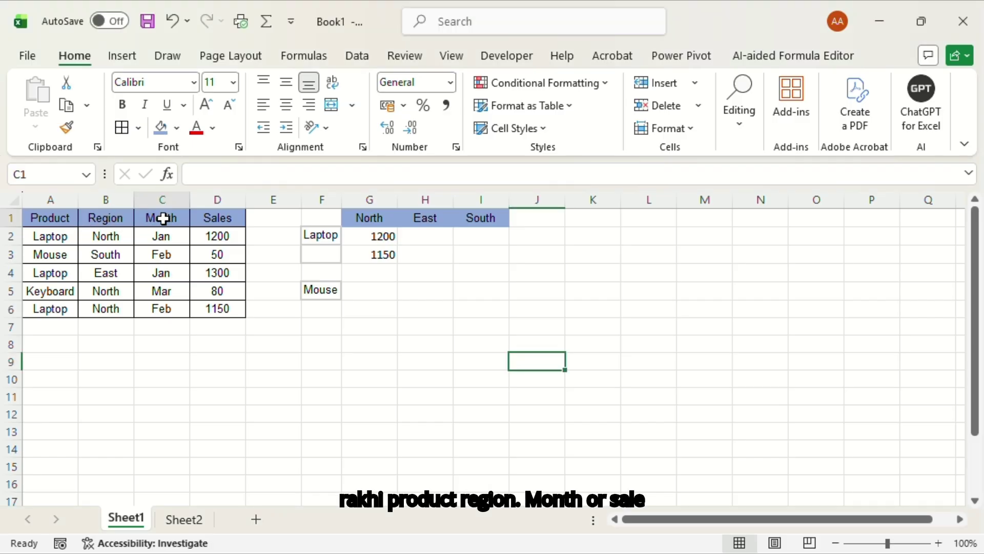
left_click(56, 219)
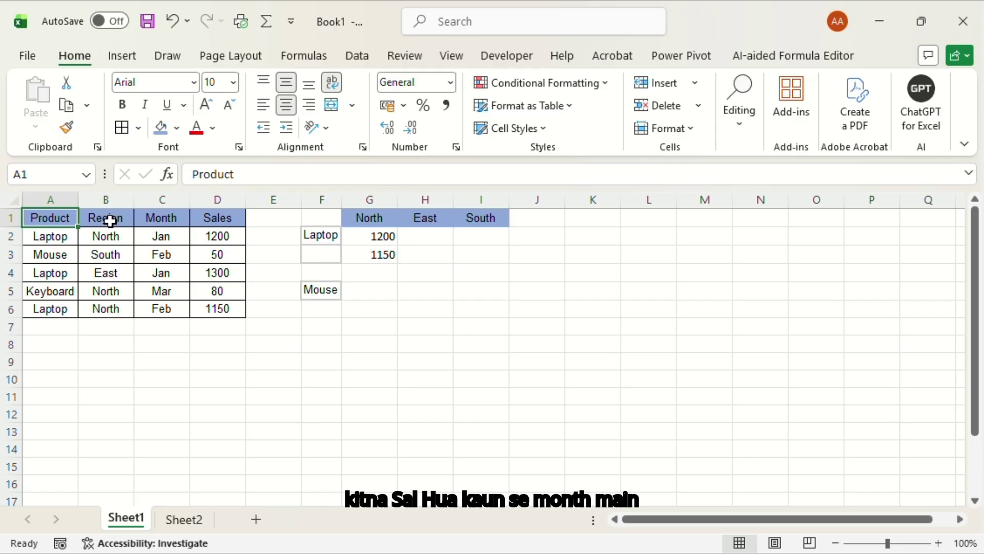
left_click(185, 225)
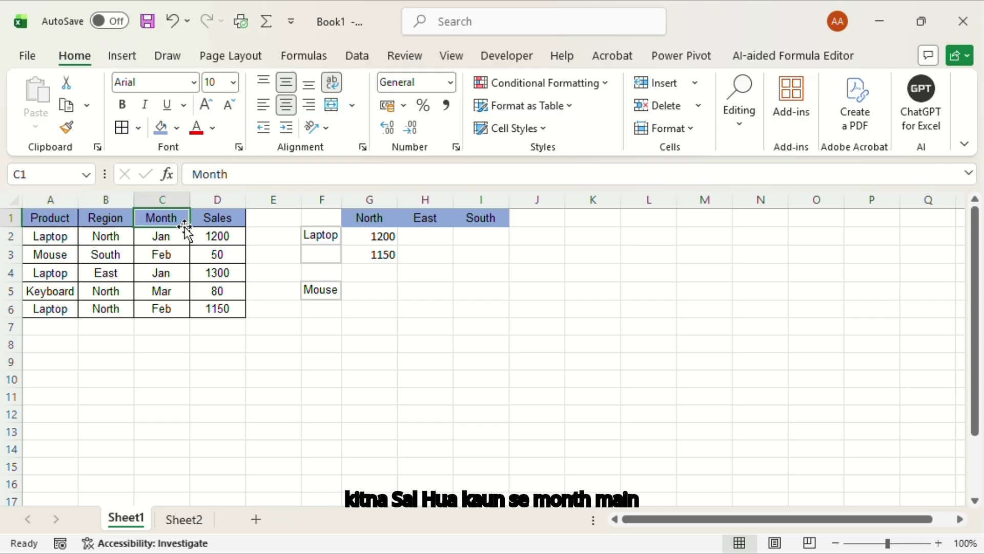
left_click(241, 226)
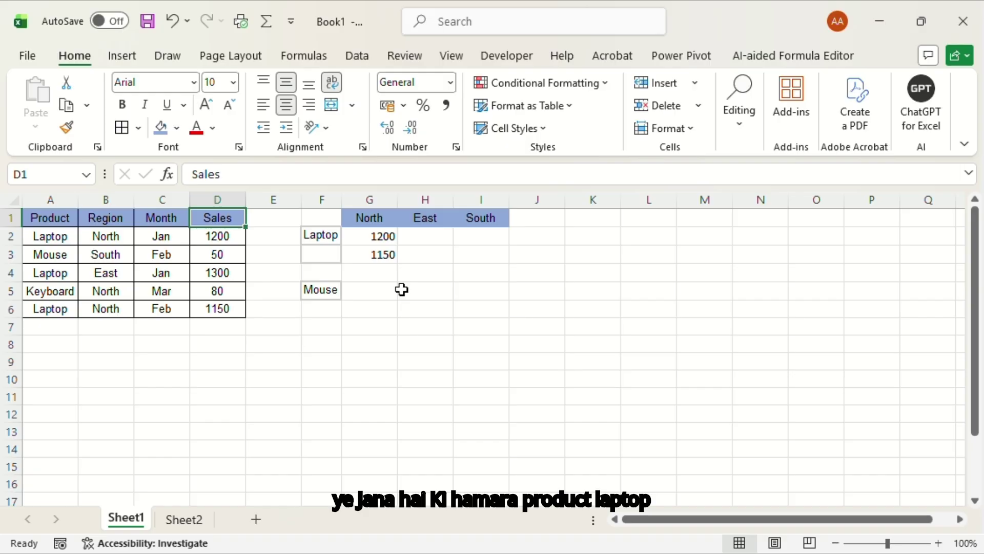
left_click(50, 239)
left_click(114, 237)
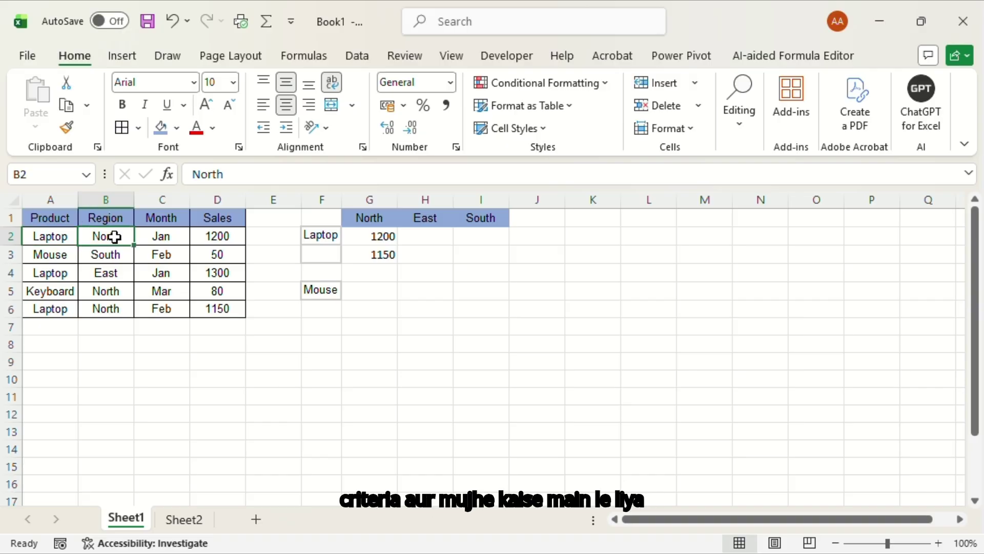
left_click(314, 236)
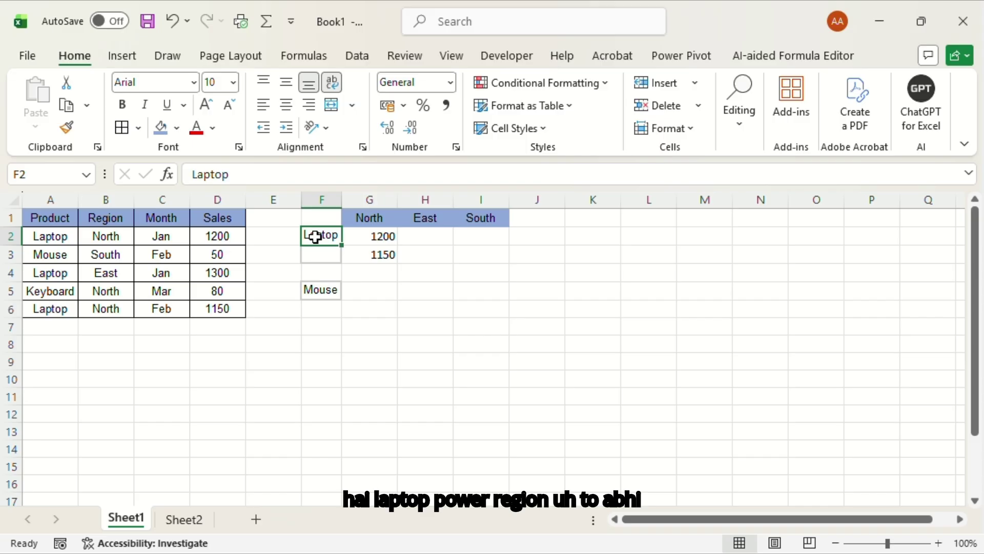
left_click_drag(361, 217, 476, 217)
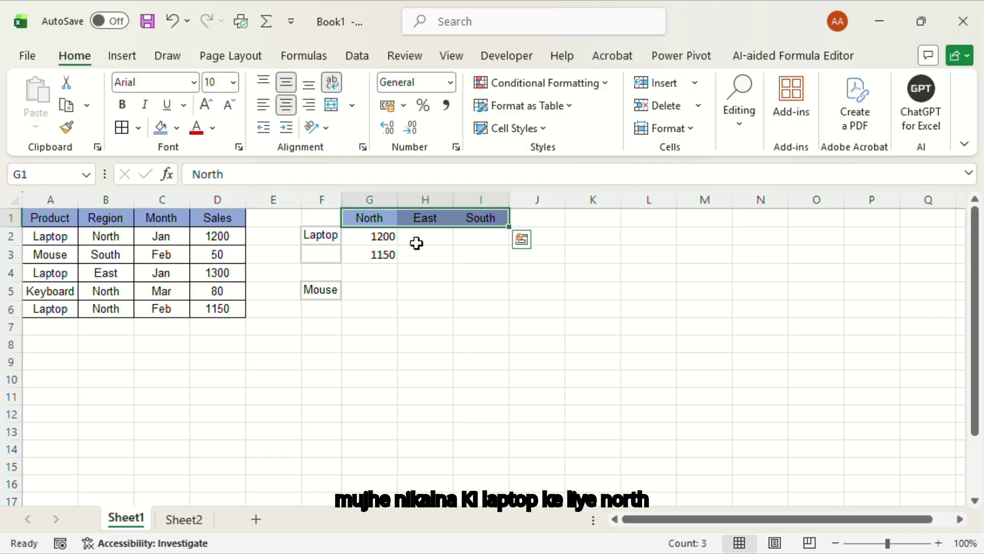
Clear the existing FILTER formula and its results from G2:G4 below the North heading.
left_click(369, 242)
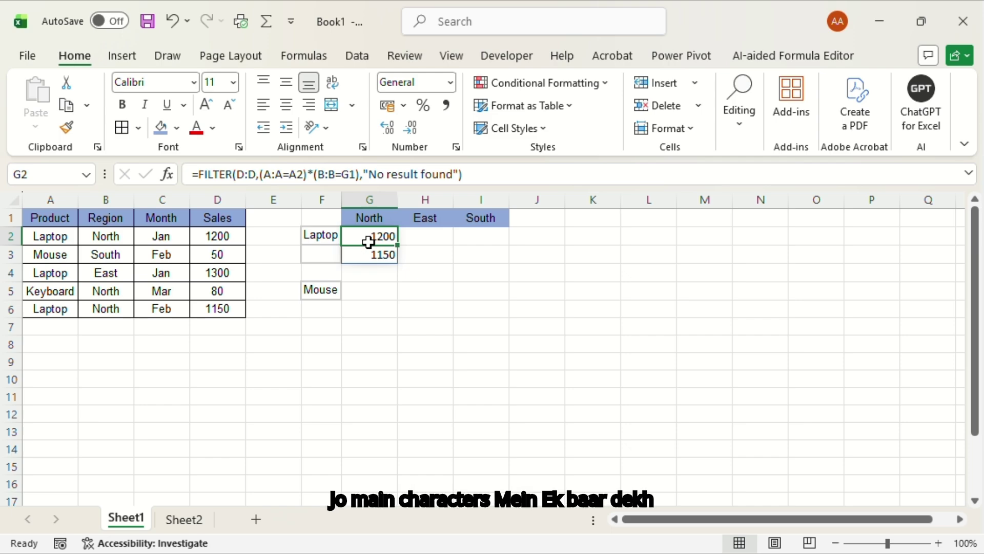
left_click_drag(367, 241, 368, 275)
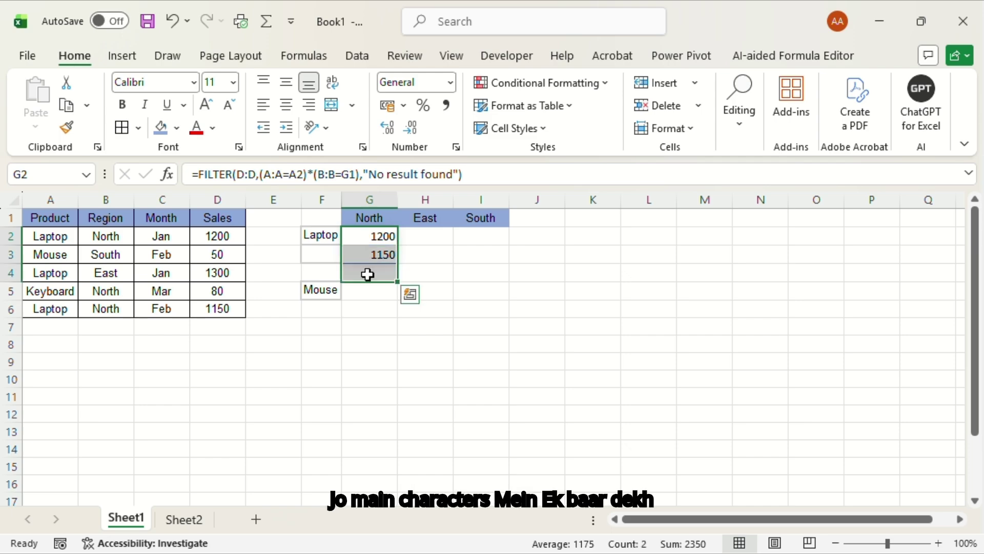
key("Delete")
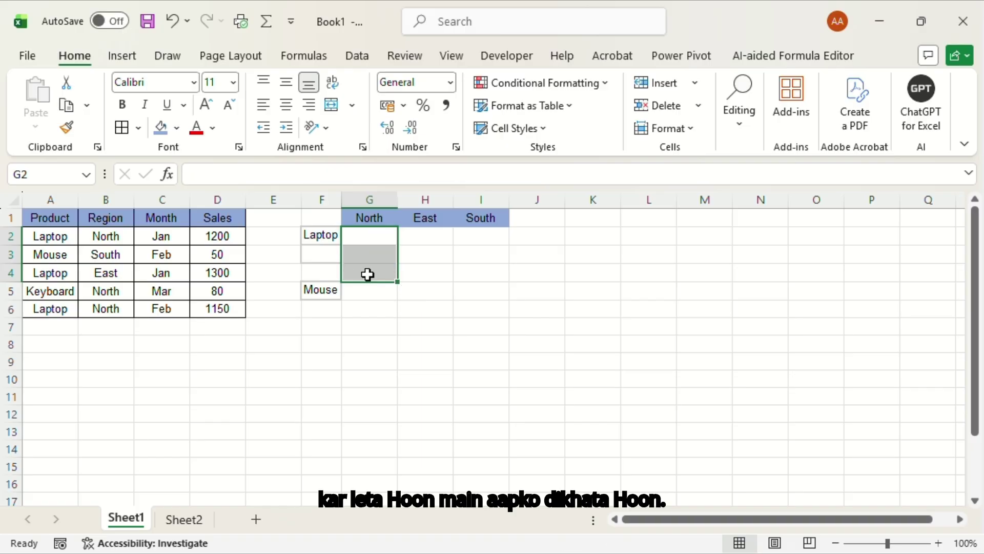
Begin a FILTER formula in G2 with the Sales column D:D as the array to return.
left_click(358, 237)
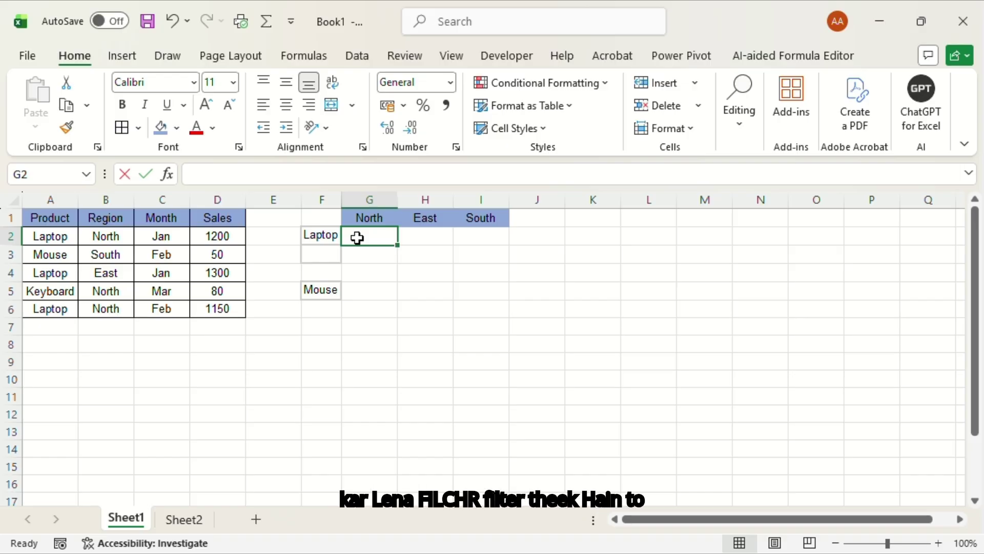
type("=fil")
key("Tab")
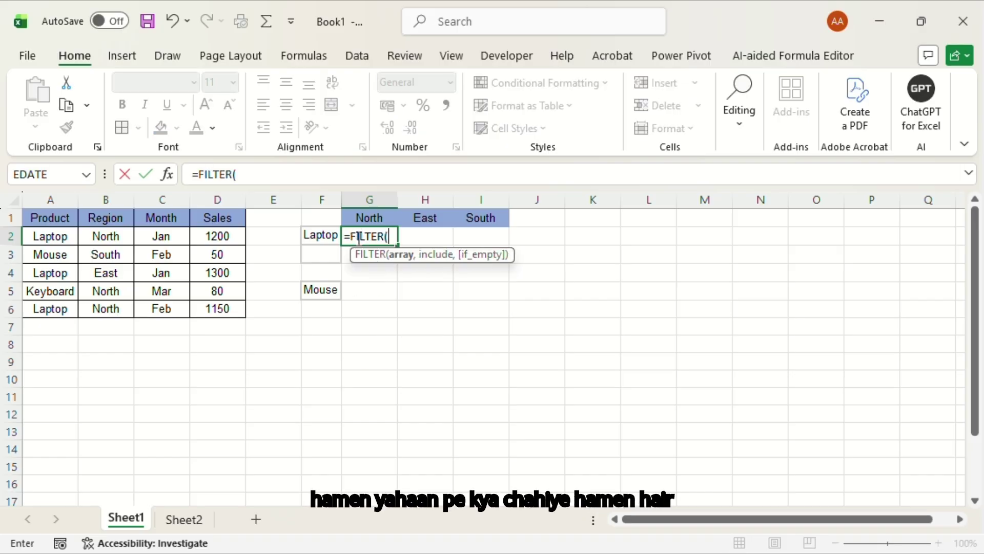
left_click(234, 200)
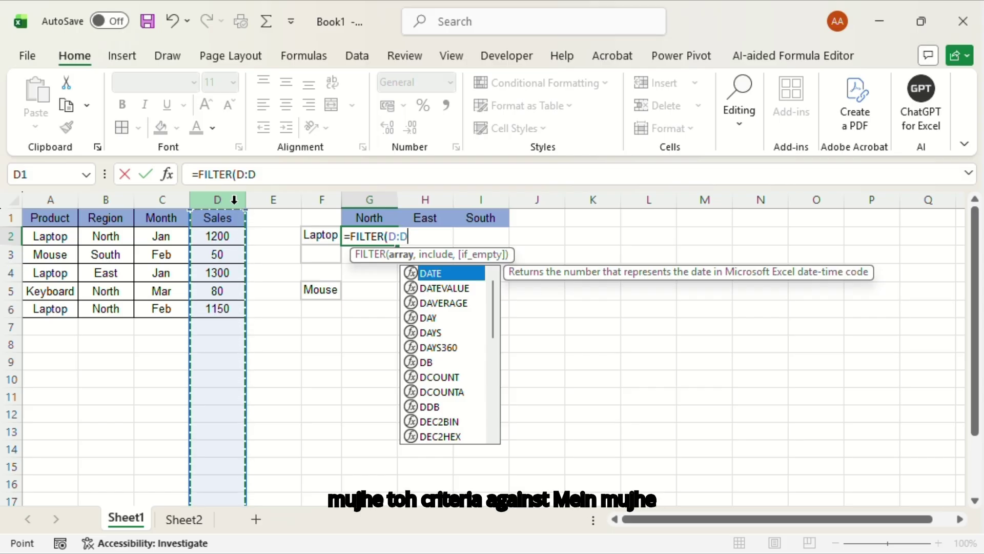
type(",")
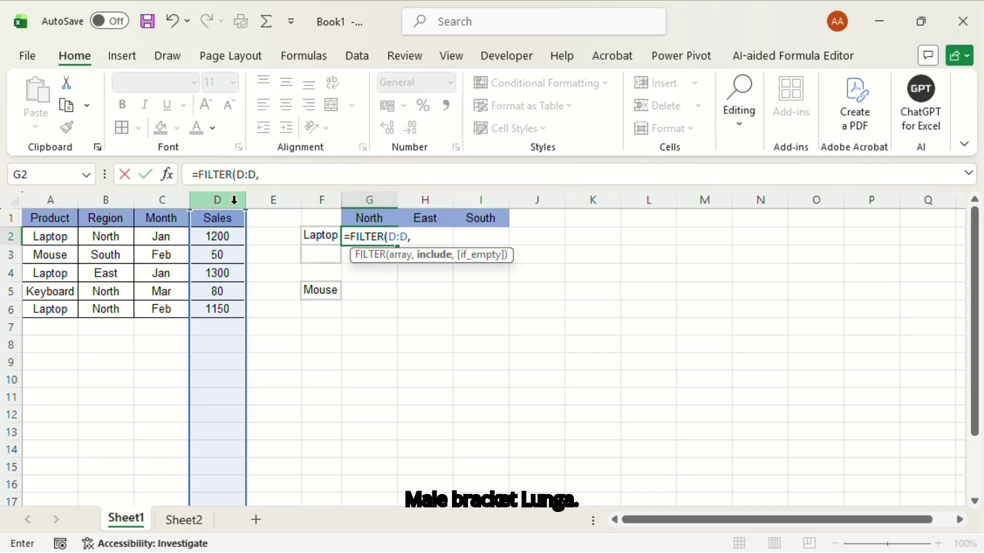
Add the bracketed product condition (A:A=F2) as the first include criterion of the formula.
type("(")
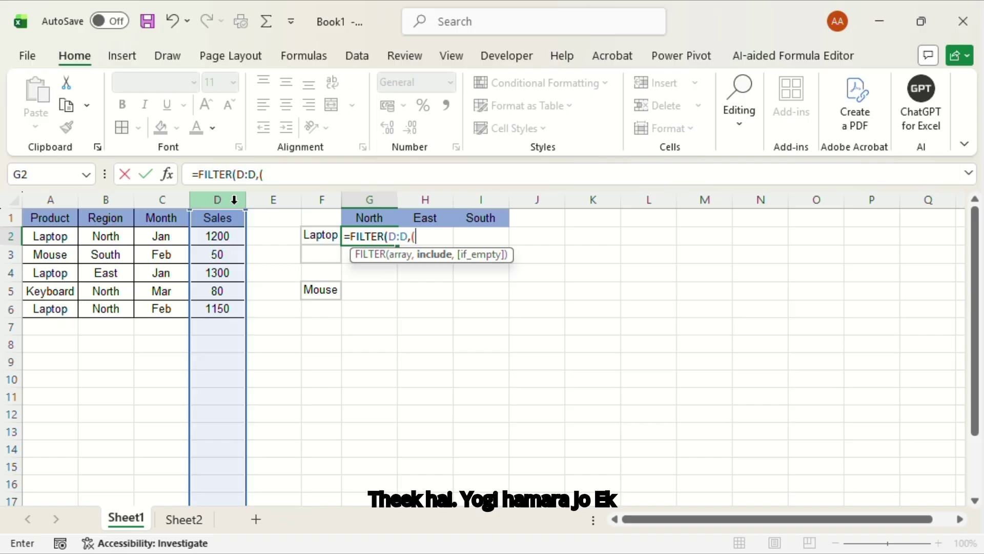
left_click(65, 195)
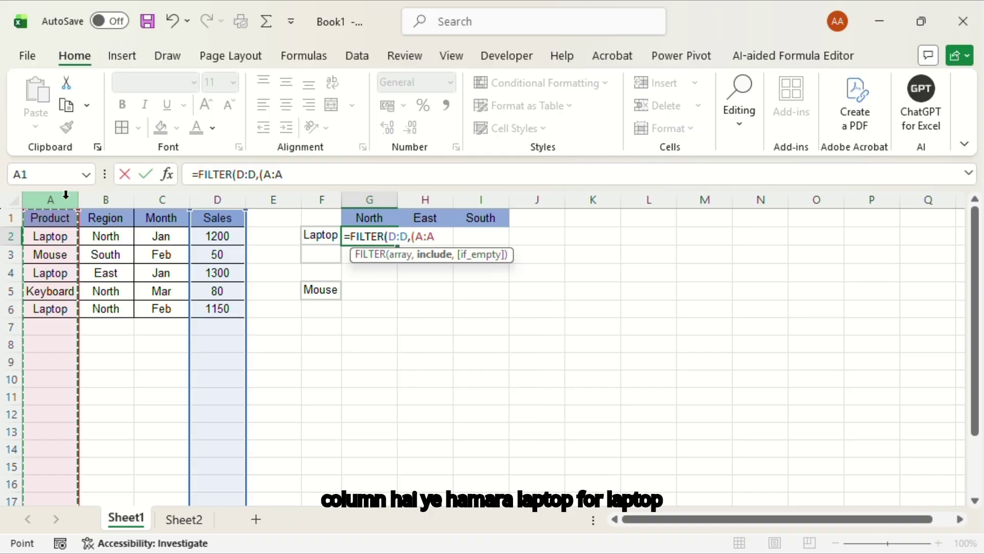
type("=")
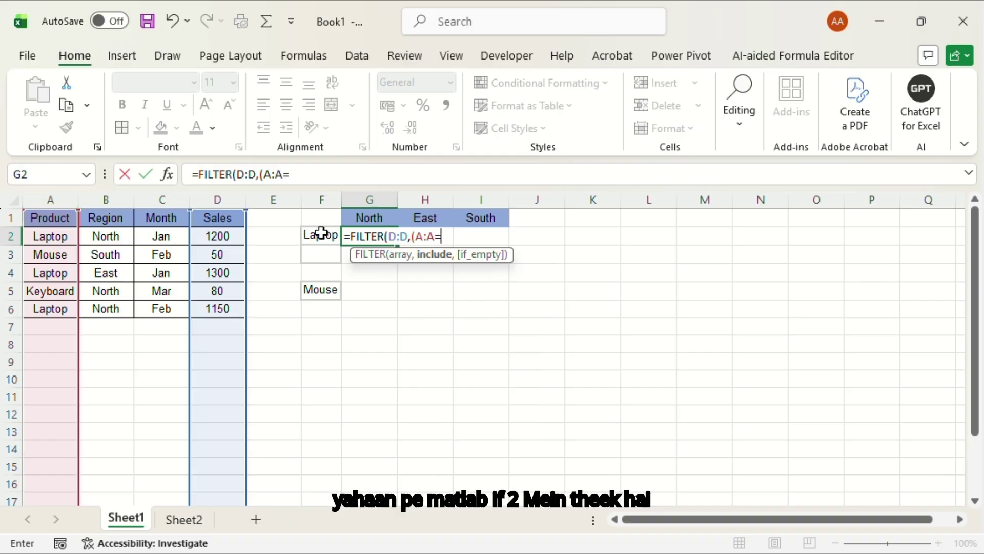
left_click(321, 233)
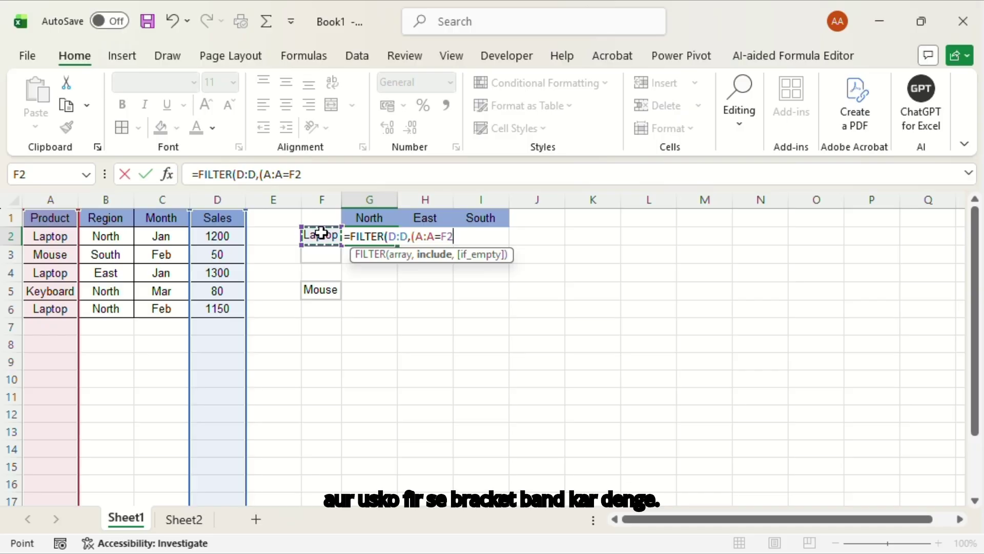
type(")")
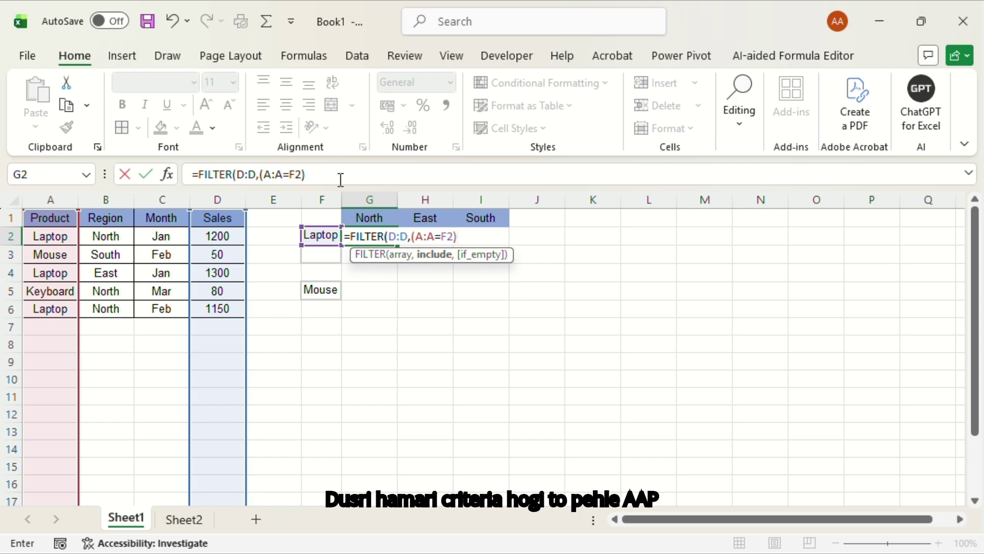
Multiply the product condition by a second bracketed condition, (B:B=G1), matching the region heading.
type("*")
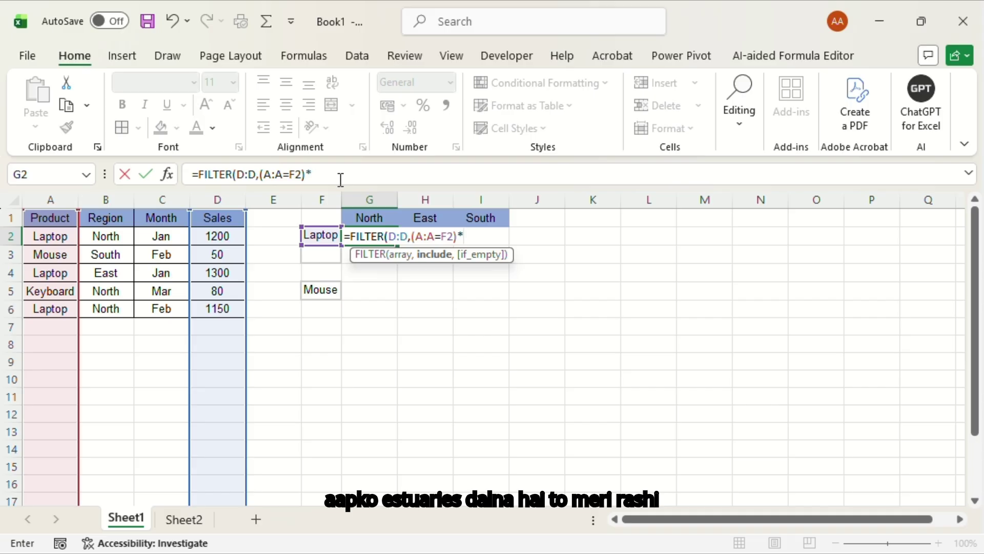
type("(")
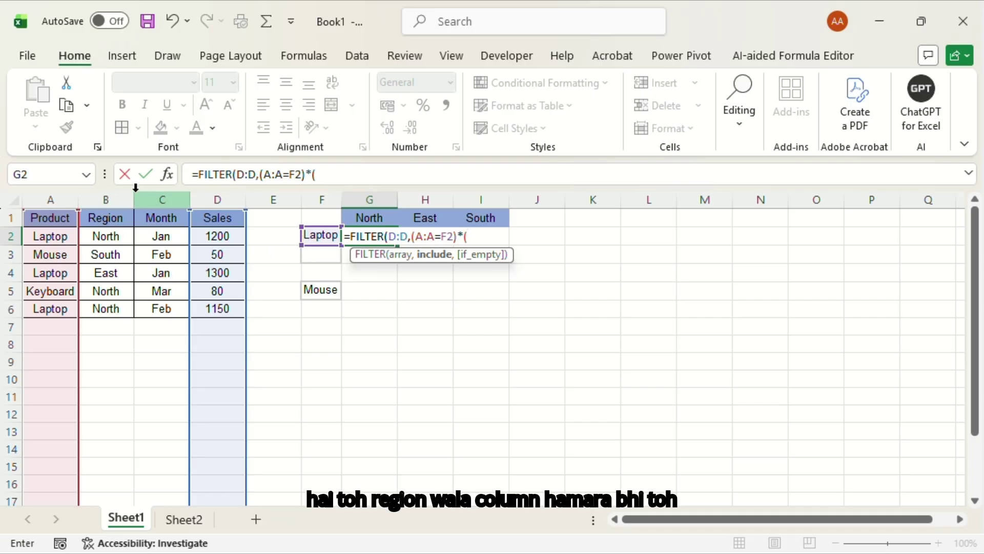
left_click(107, 195)
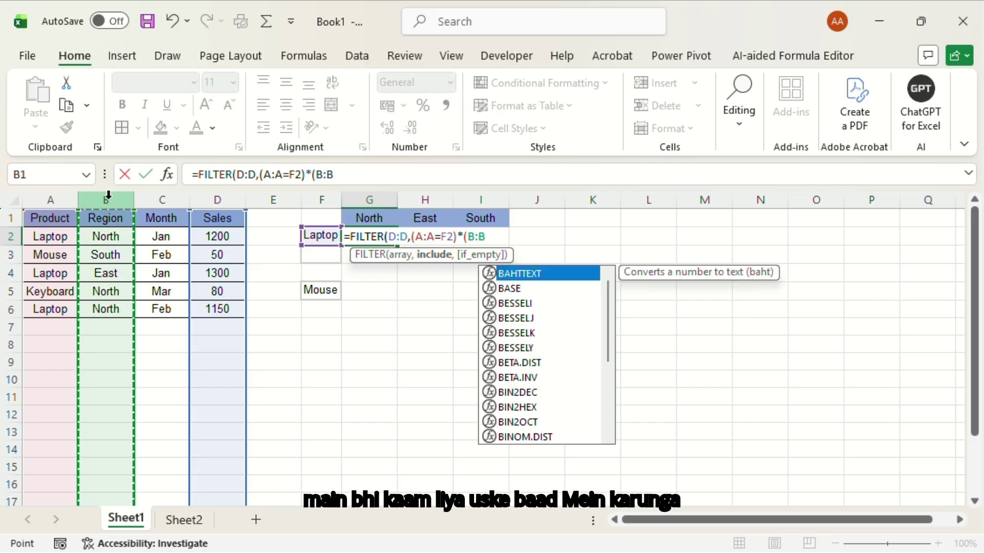
type("=")
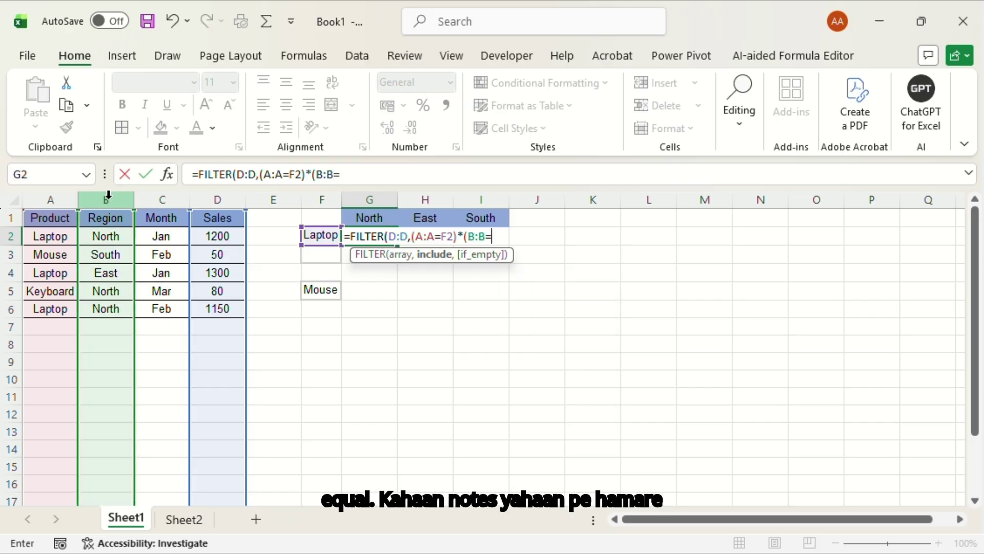
left_click(373, 215)
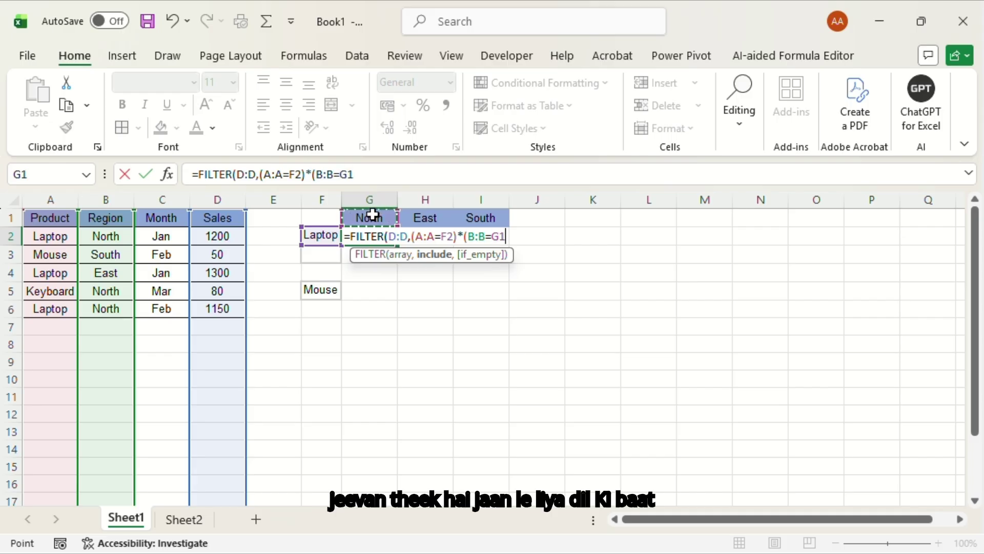
type(")")
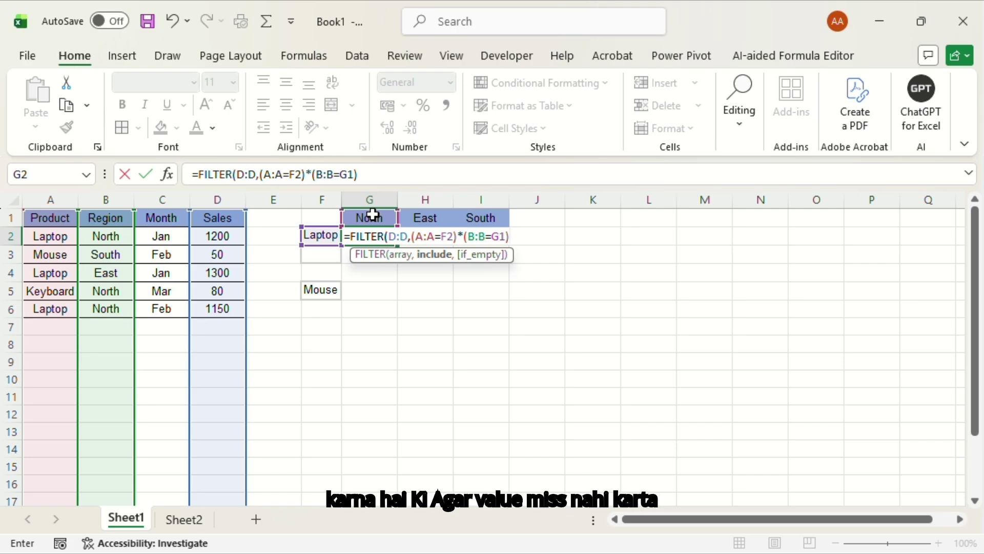
Set the formula's if_empty text to "No result found" and enter the completed FILTER formula.
type(",")
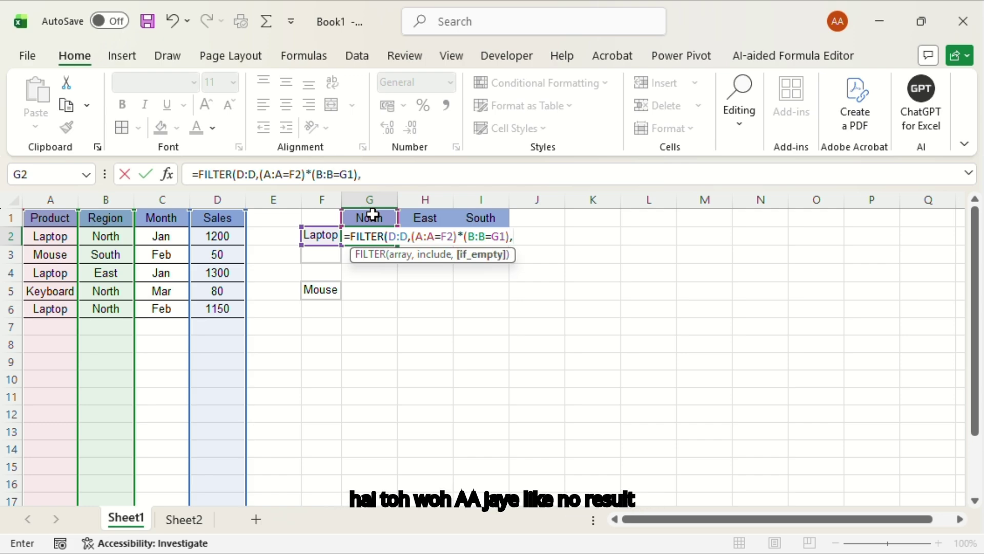
type("\"No")
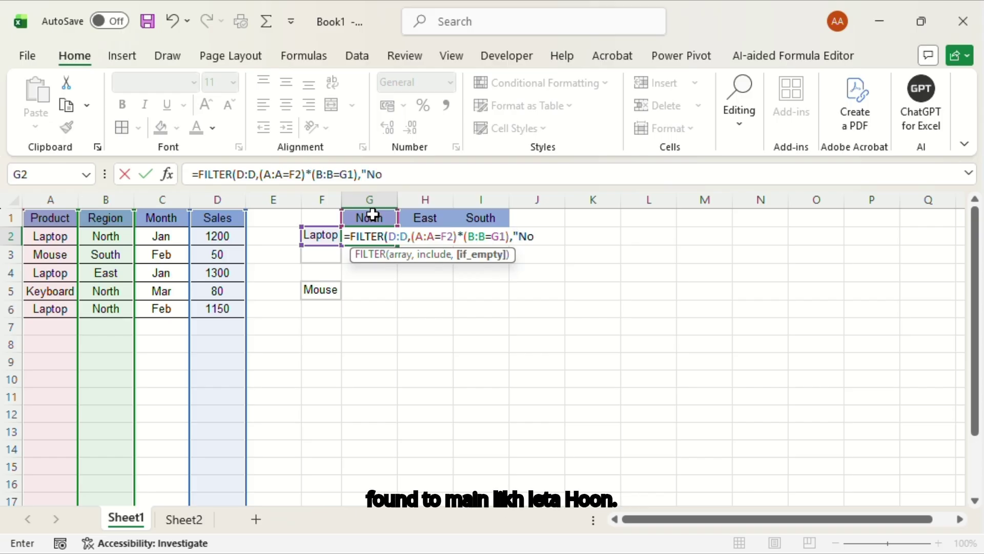
type(" result")
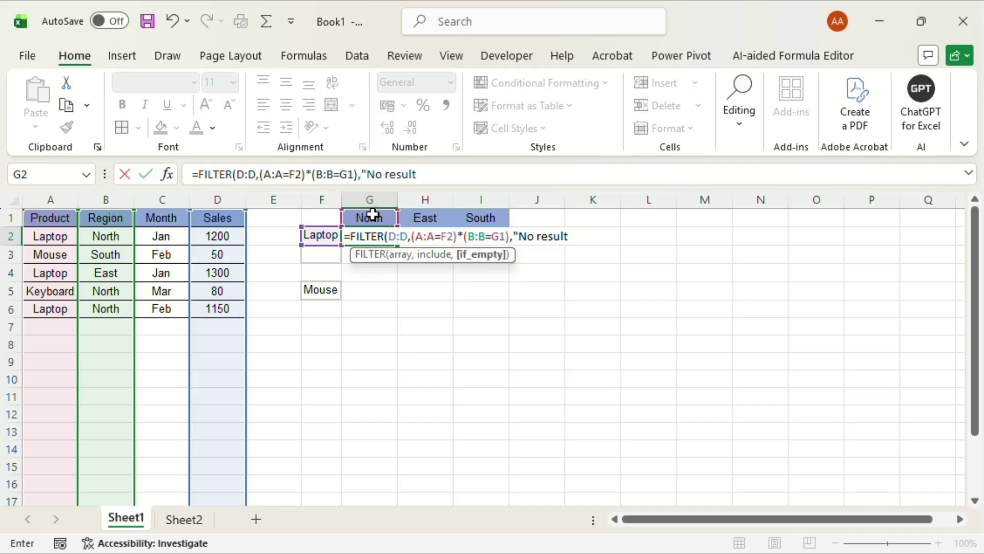
type(" found\")")
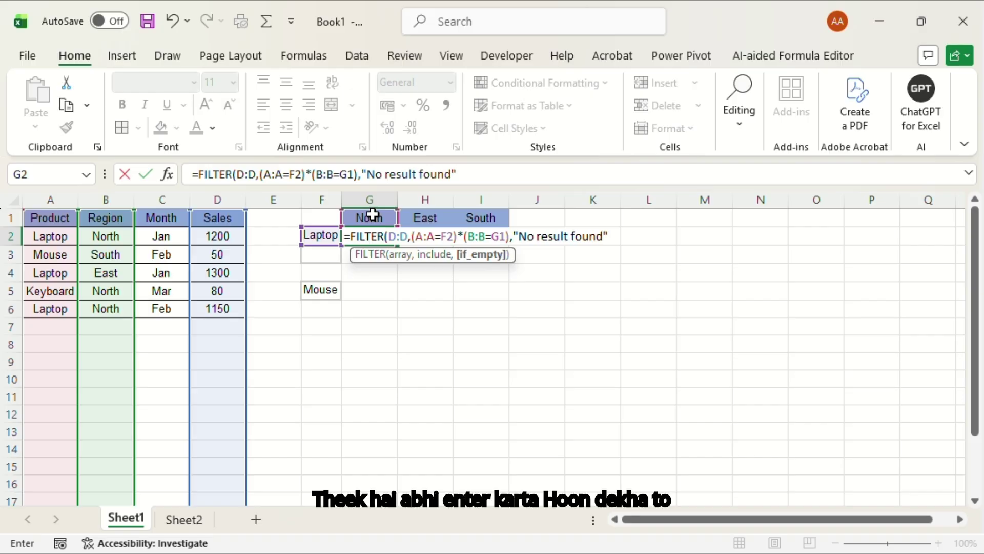
key("Return")
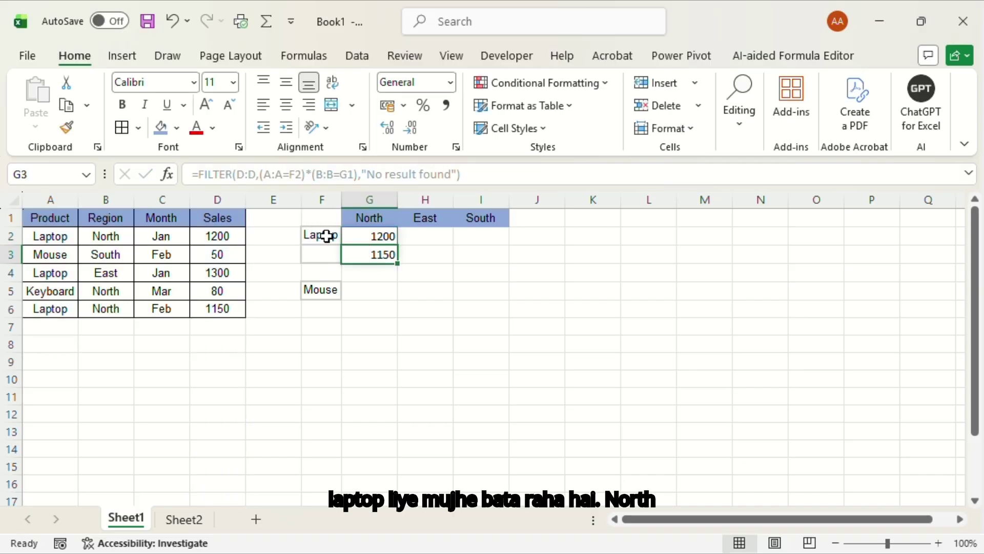
Check the G2 formula's results against the Laptop rows and their North region entries in the sales table.
left_click(375, 236)
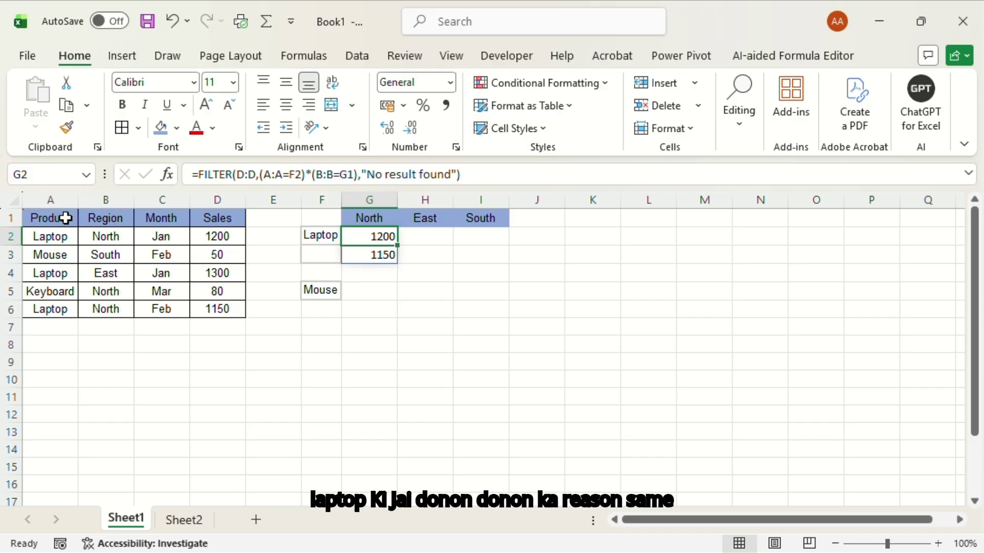
left_click(57, 236)
left_click(59, 307)
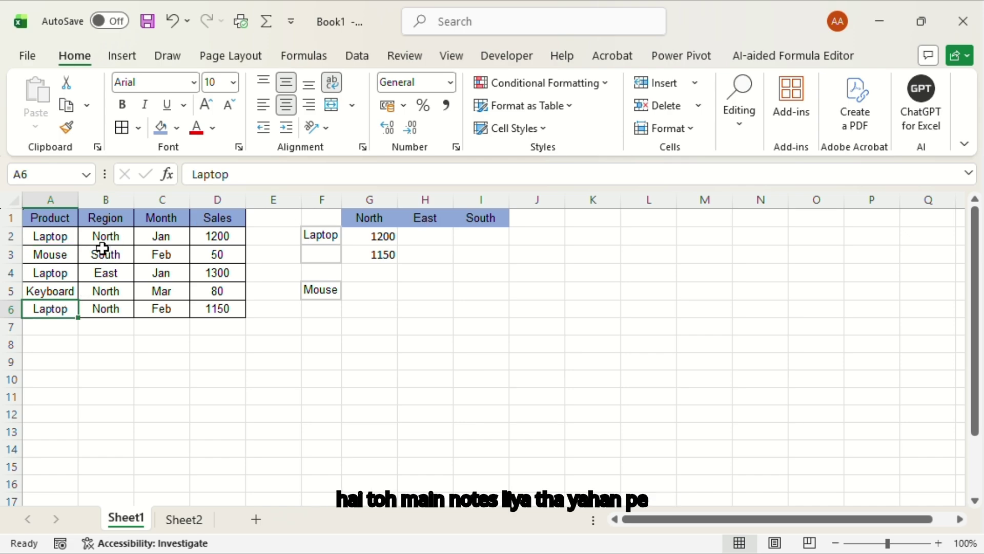
left_click(359, 218)
left_click(104, 238)
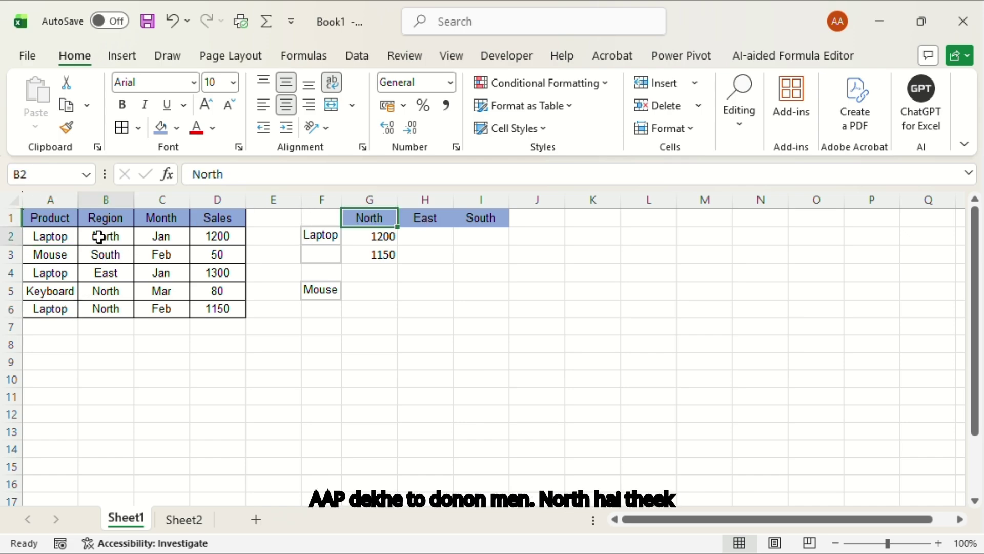
left_click(117, 309, "ctrl")
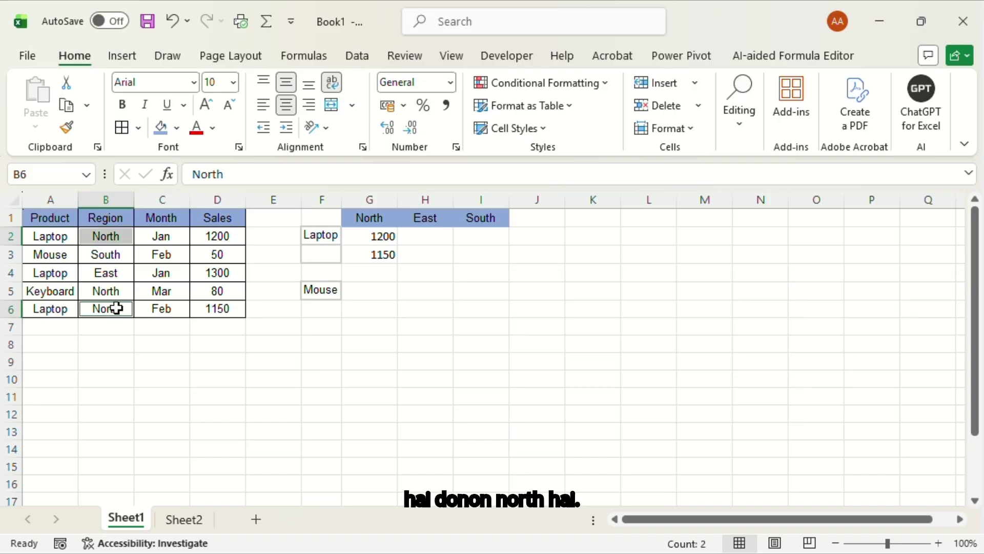
Fill the North cells B2 and B6 of the two Laptop rows with yellow and compare those rows' months and sales.
left_click(176, 128)
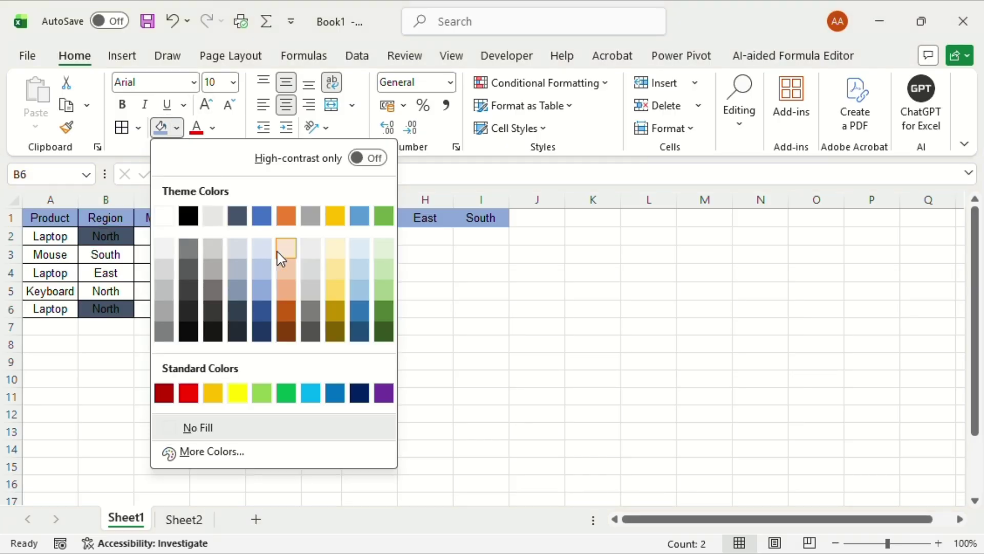
left_click(238, 393)
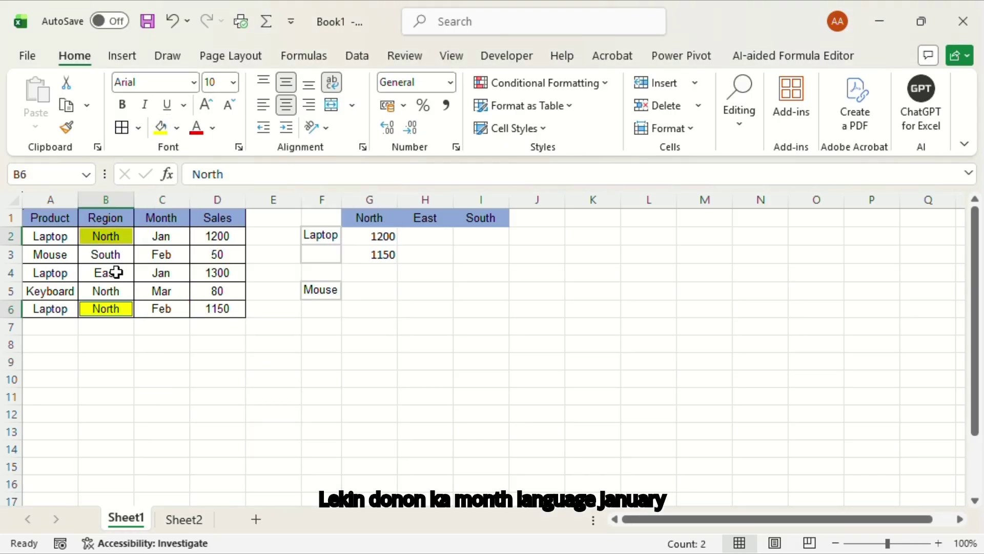
left_click(165, 237)
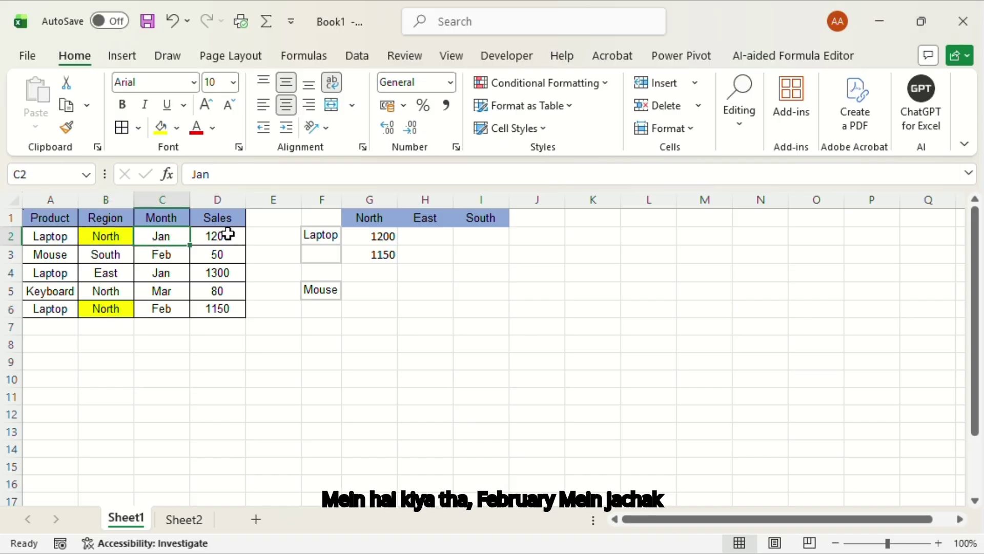
left_click(228, 234)
left_click(169, 311)
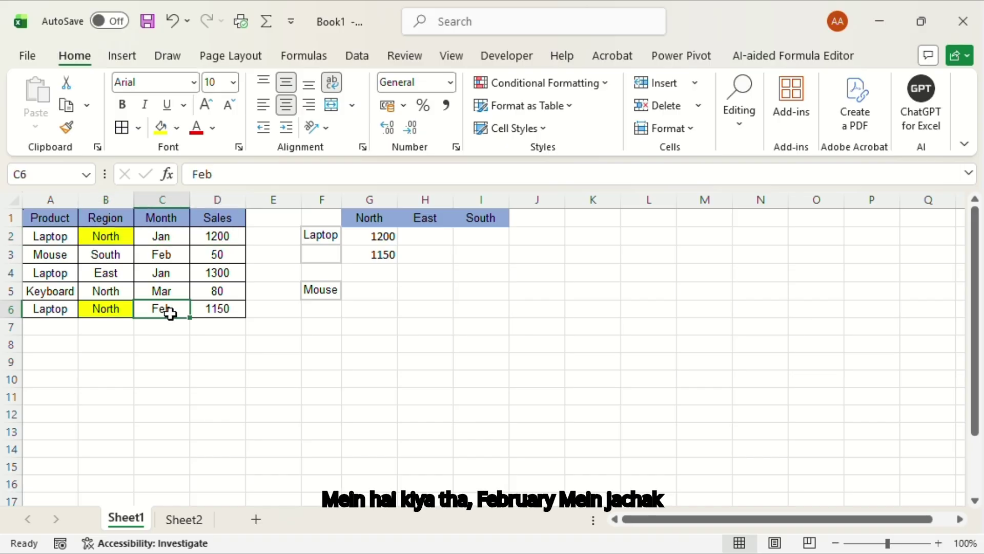
left_click(216, 311)
Insert the TEXTJOIN function in front of FILTER in the G2 formula.
left_click(375, 235)
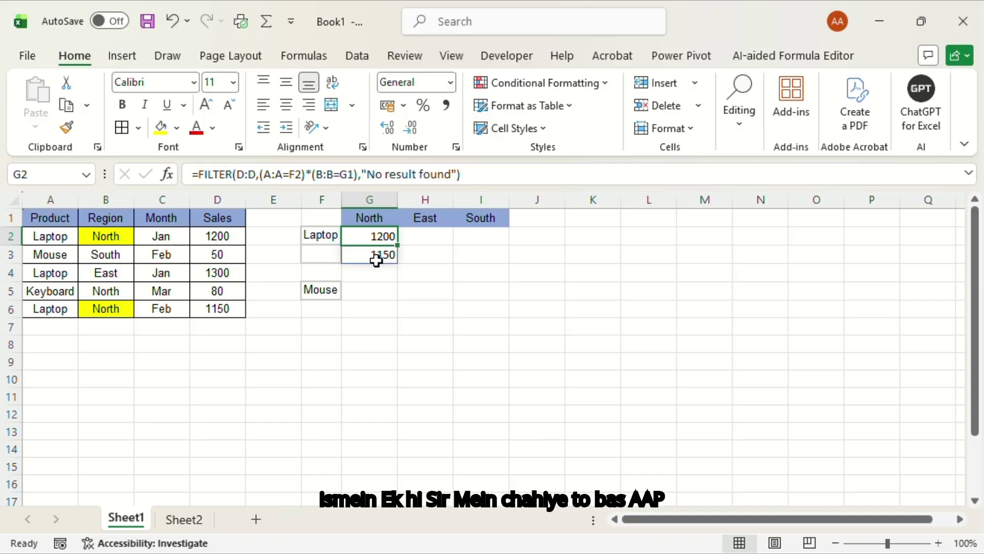
left_click(198, 174)
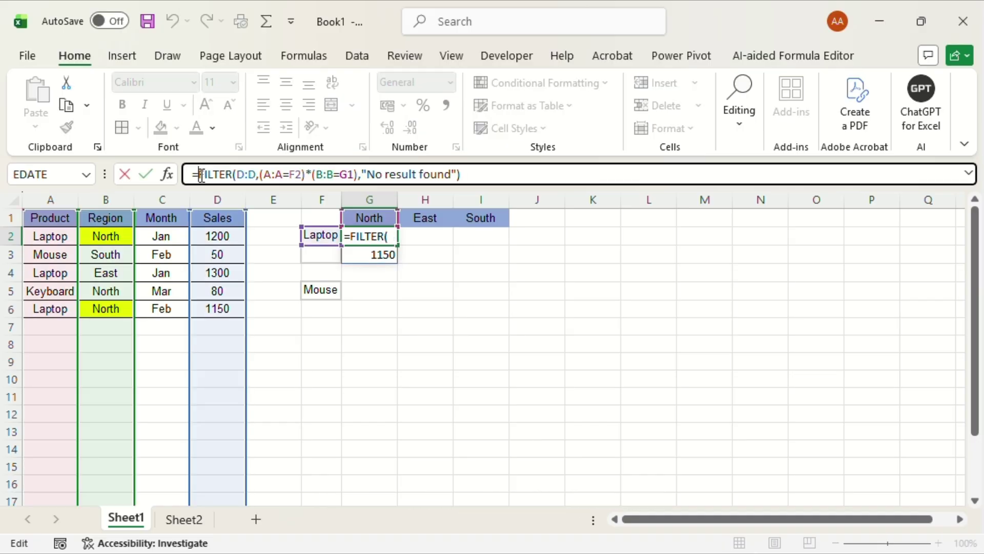
type("text")
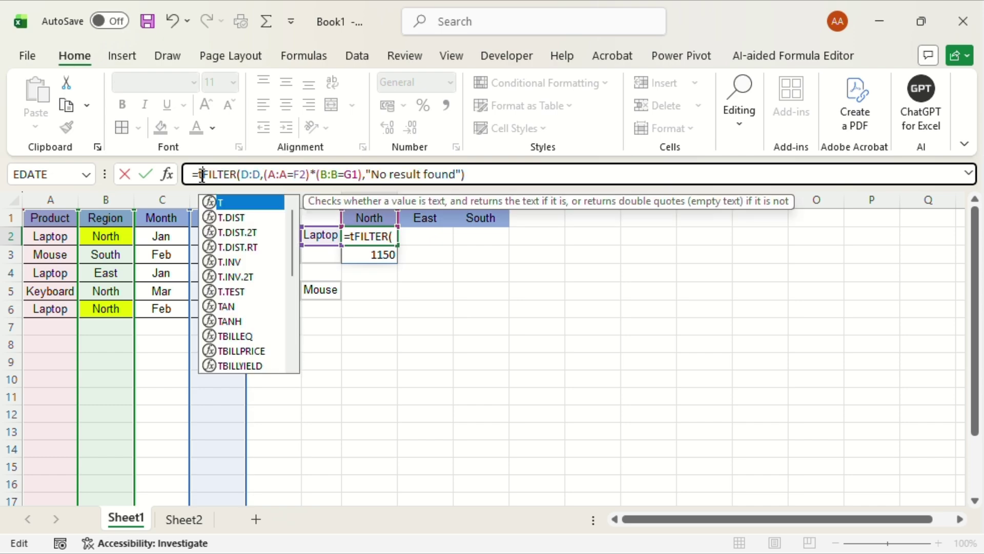
type("jp")
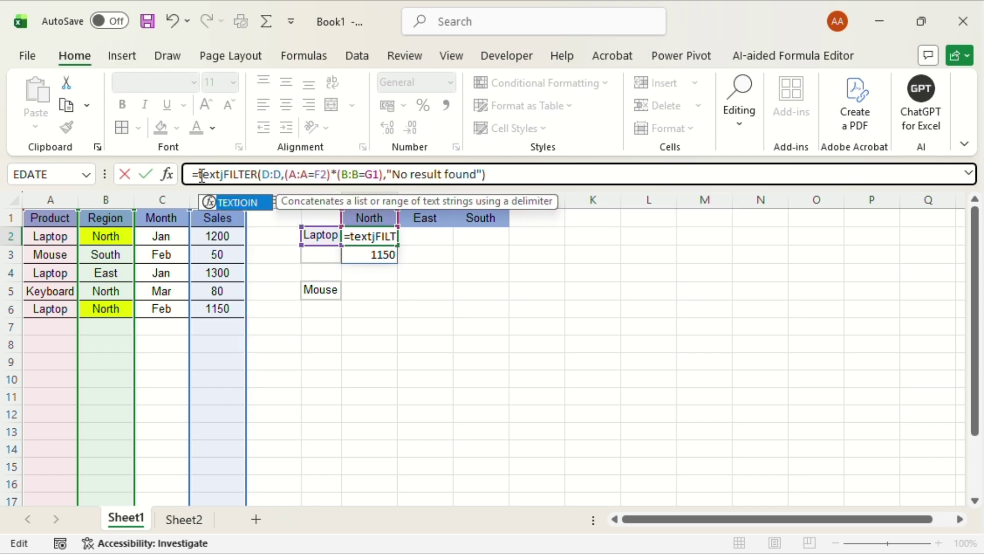
key("BackSpace")
key("Tab")
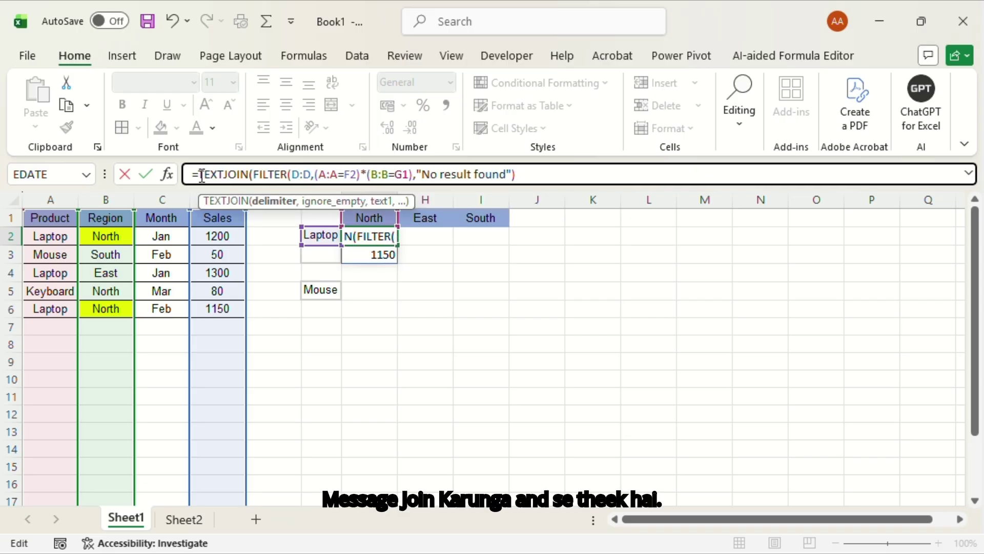
Set TEXTJOIN's delimiter to " & " and ignore_empty to TRUE, with the FILTER expression as text1, and enter the formula.
type("\" &")
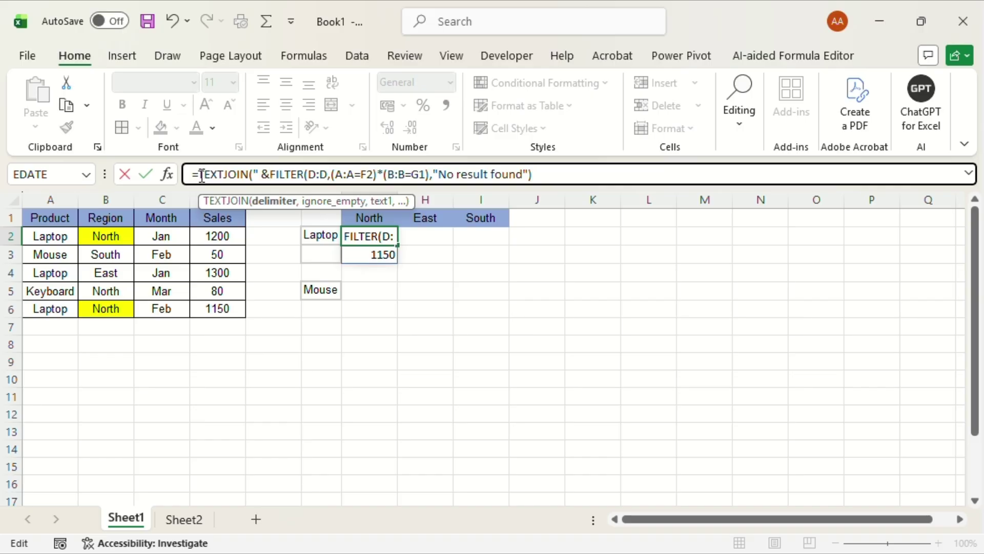
type("\"")
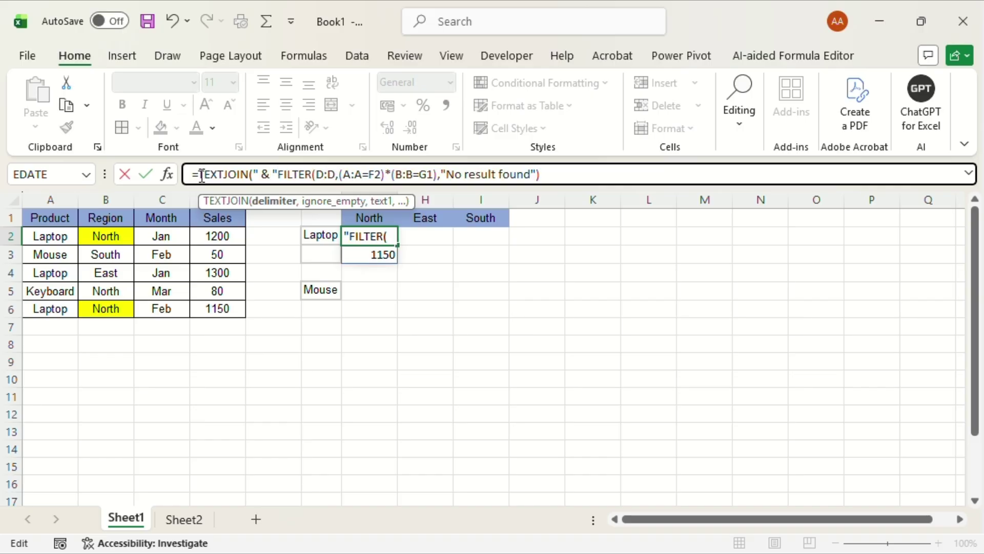
type(",")
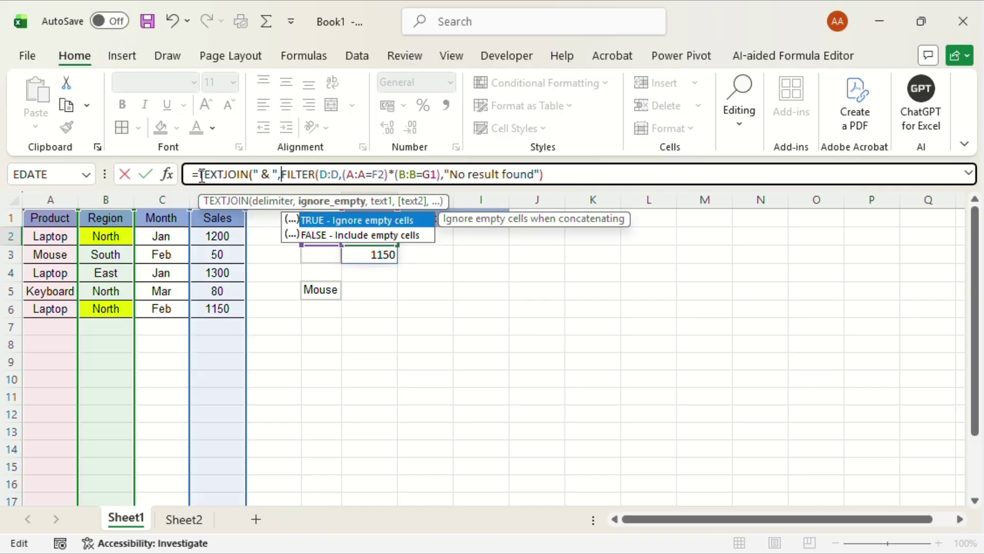
key("Tab")
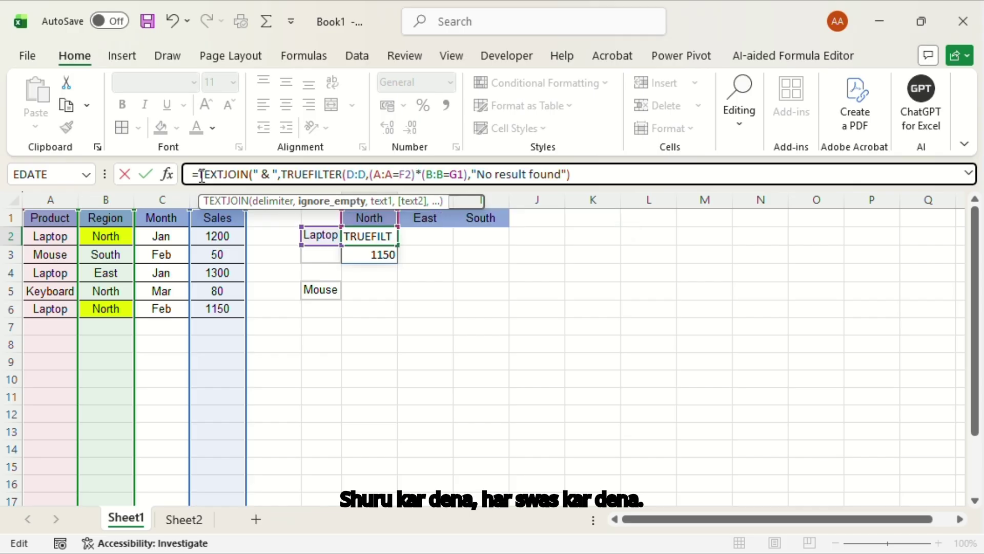
type(",")
left_click(601, 174)
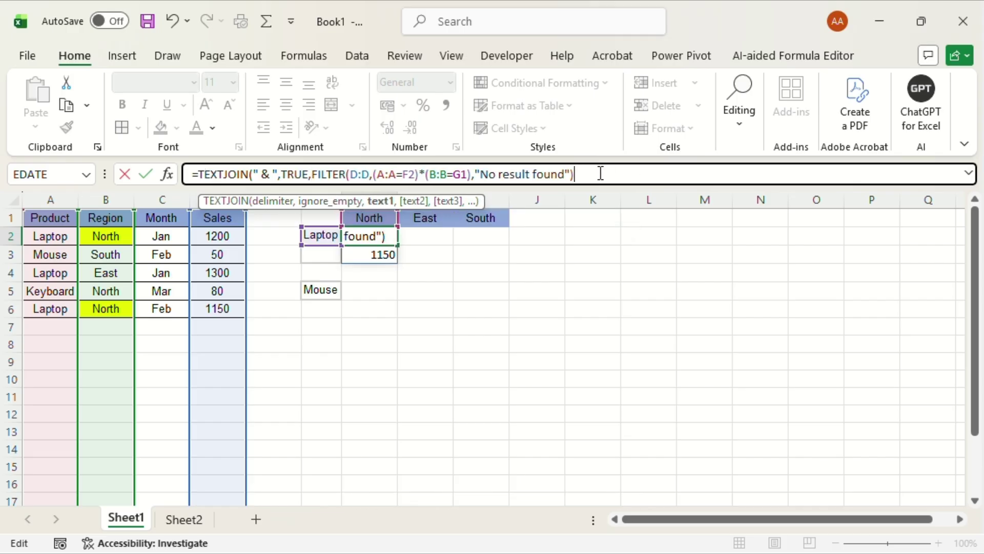
key("Return")
key("Return")
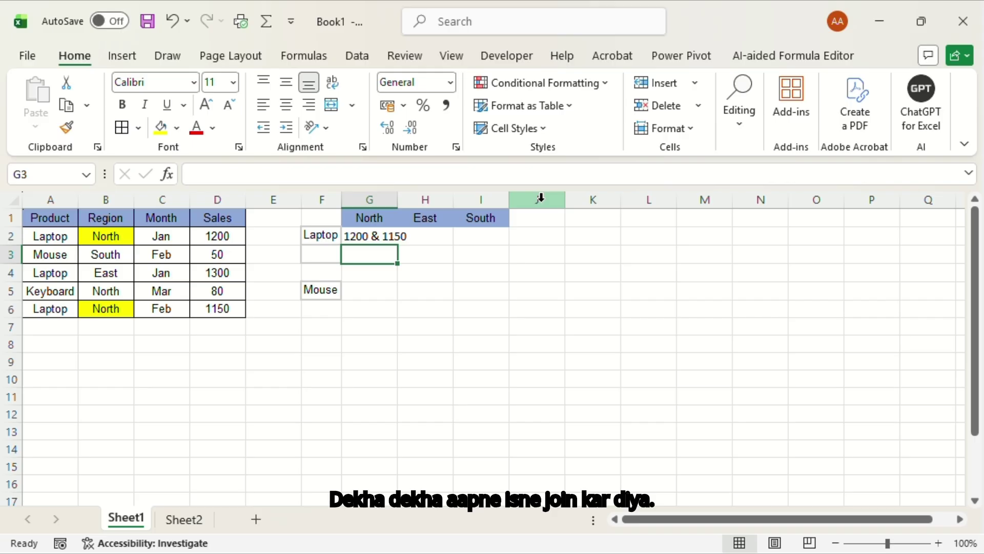
Try copying the TEXTJOIN formula from G2 with its relative references into H2 under the East heading.
left_click(385, 237)
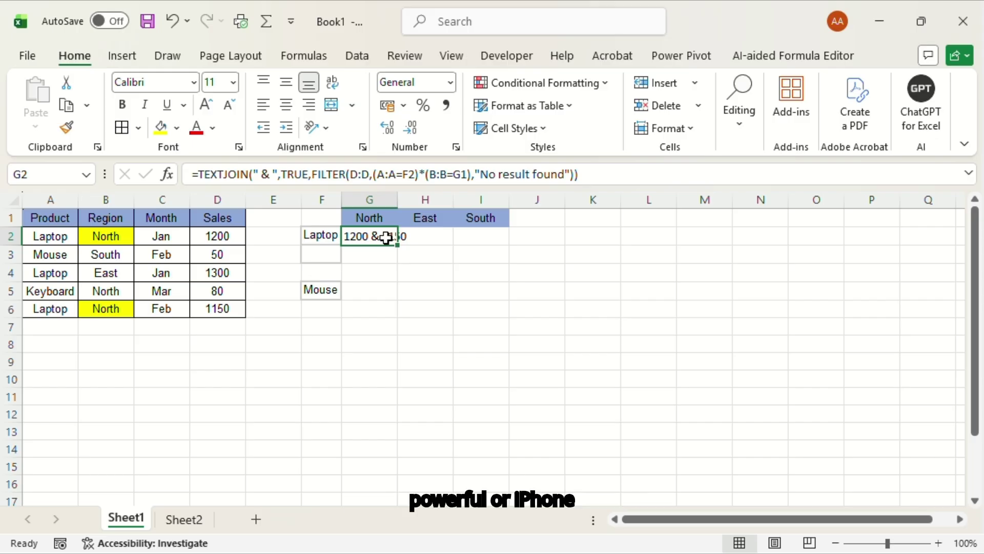
left_click(436, 237)
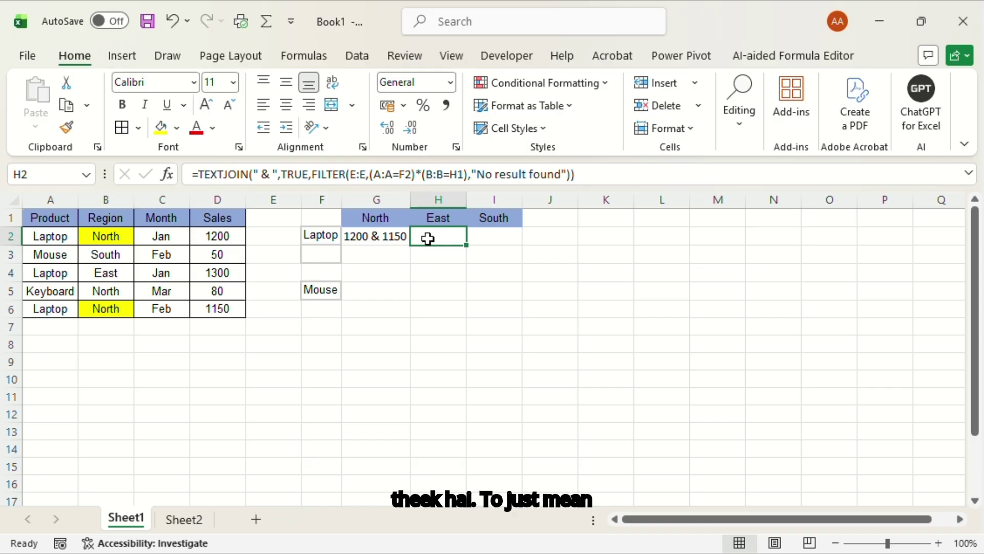
left_click(378, 236)
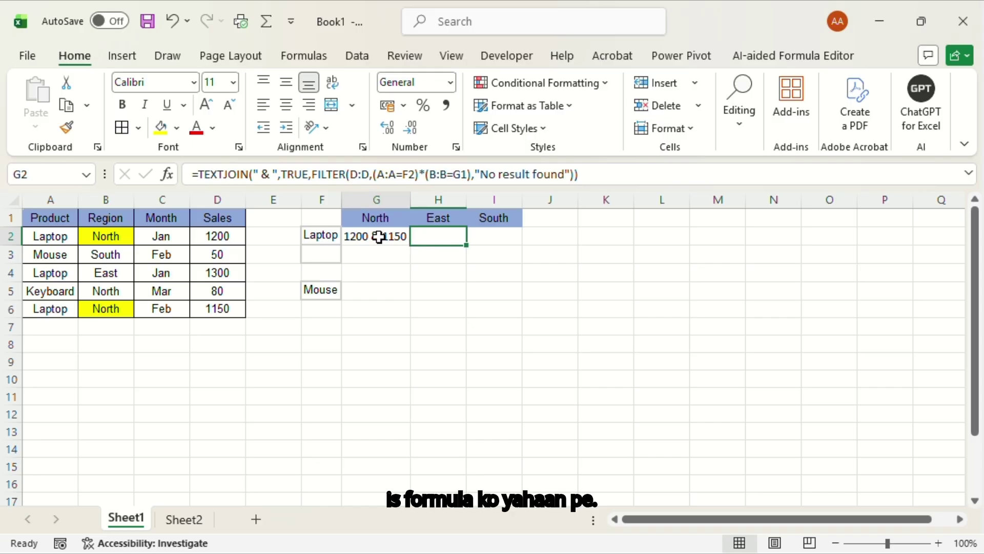
key("ctrl+c")
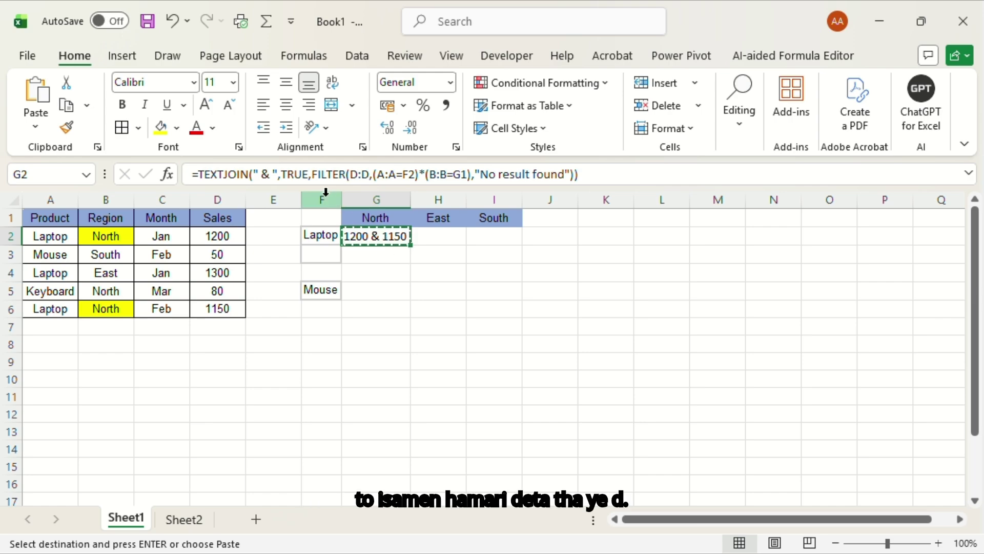
Lock the sales array in the G2 formula as the absolute column reference $D:$D.
left_click(358, 175)
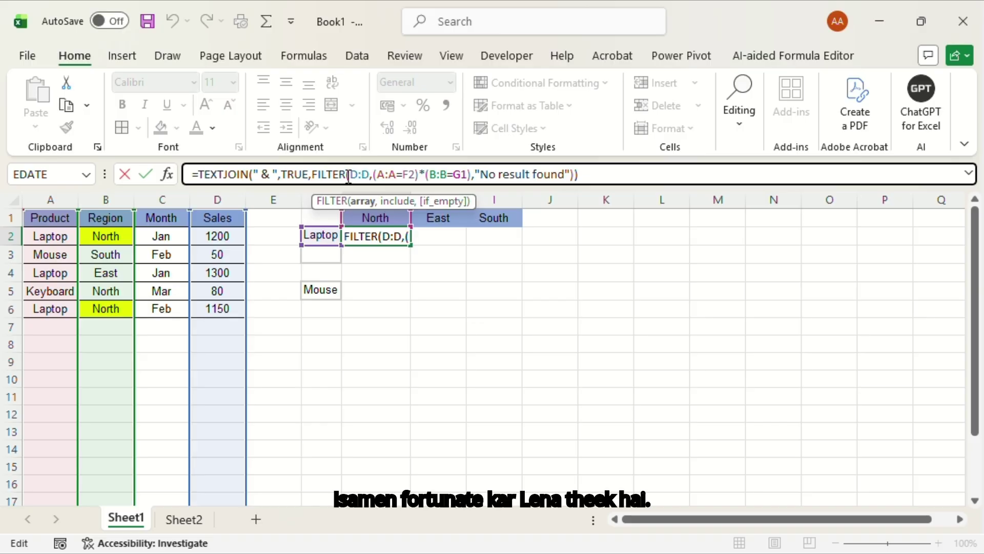
left_click(348, 174)
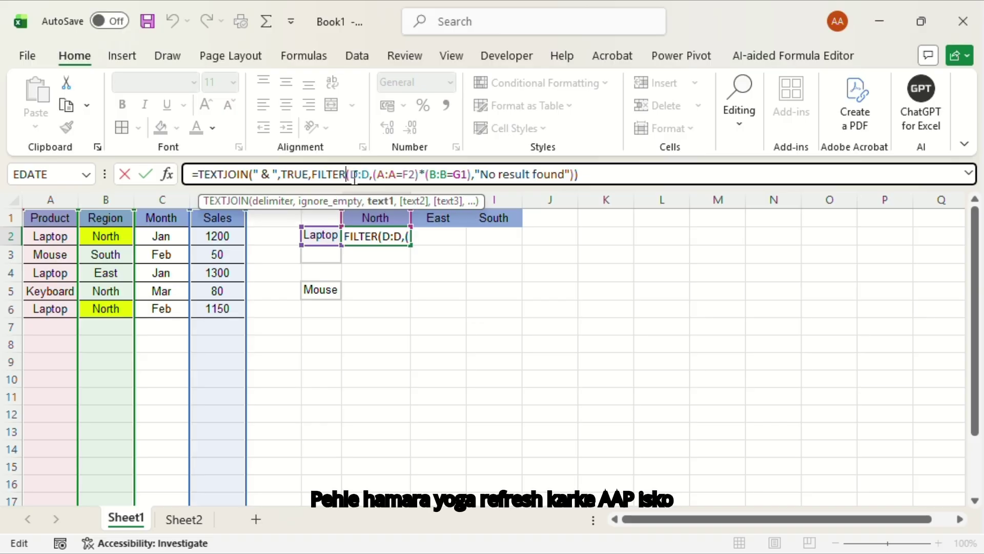
left_click(354, 175)
key("XF86MonBrightnessUp")
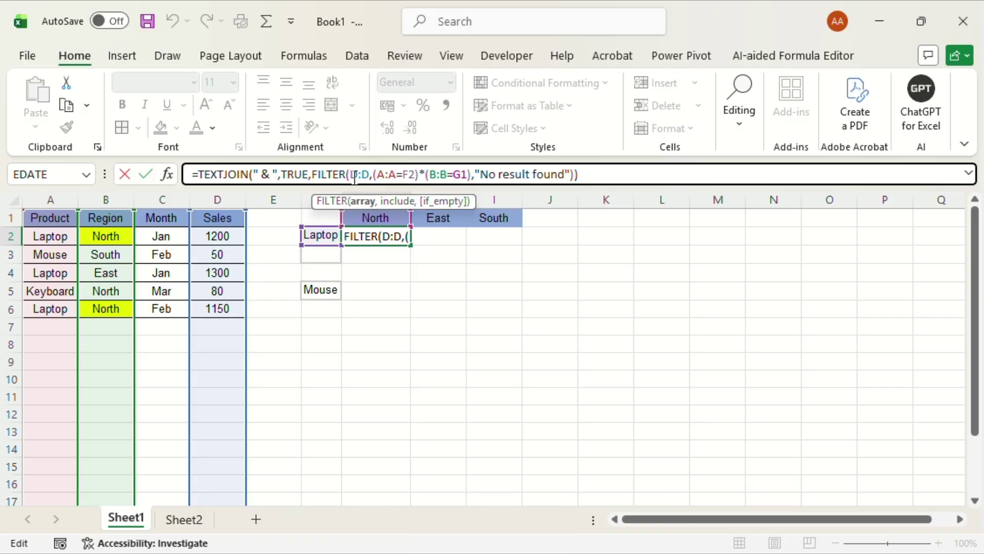
key("F4")
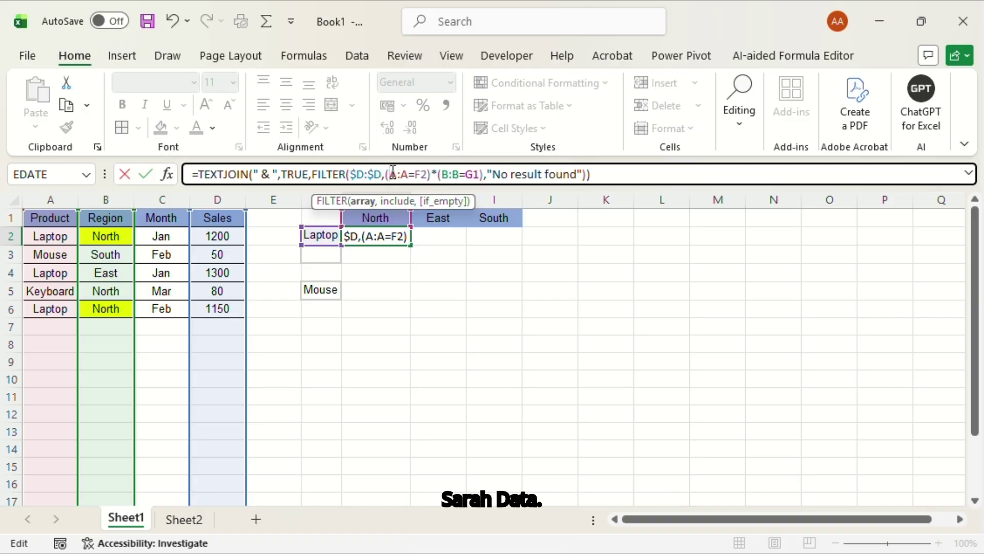
Make the product condition of the G2 formula fully absolute as ($A:$A=$F$2).
left_click(390, 174)
key("F4")
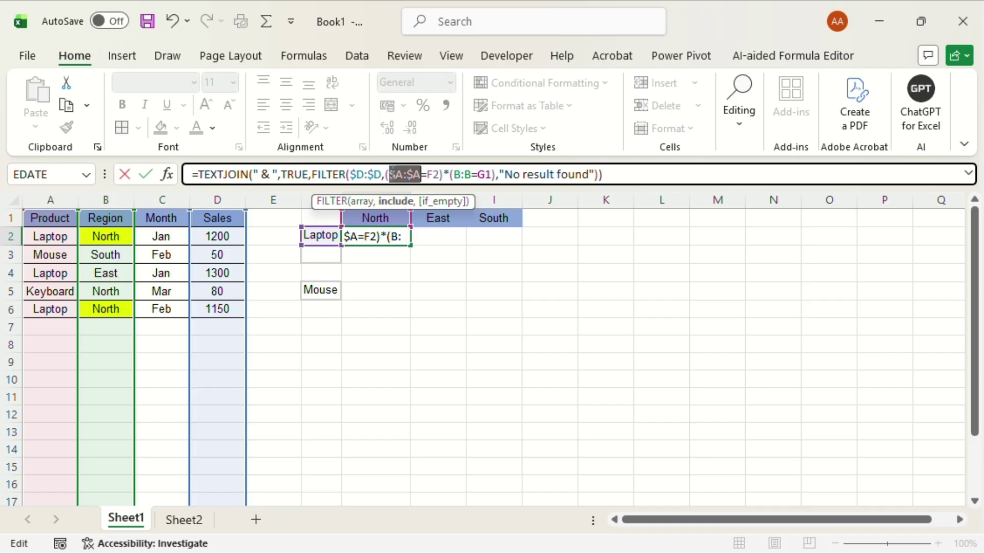
left_click(430, 174)
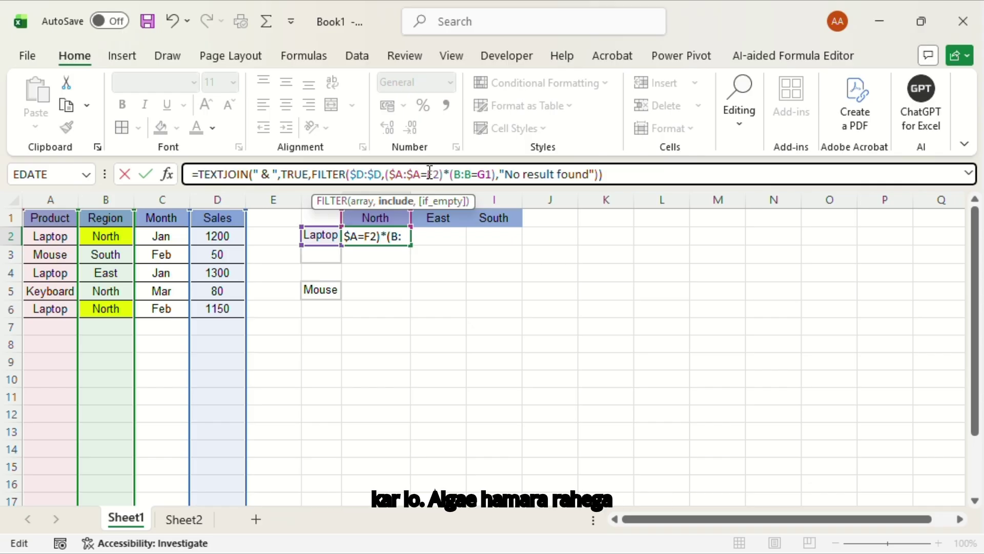
key("F4")
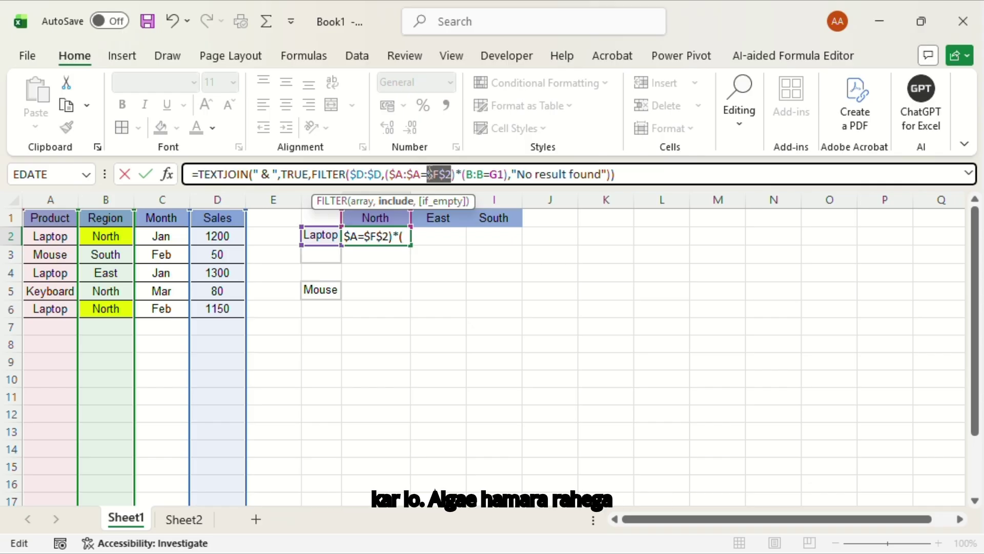
Lock the region column as $B:$B, keep G1 relative, and enter the revised G2 formula.
left_click(469, 176)
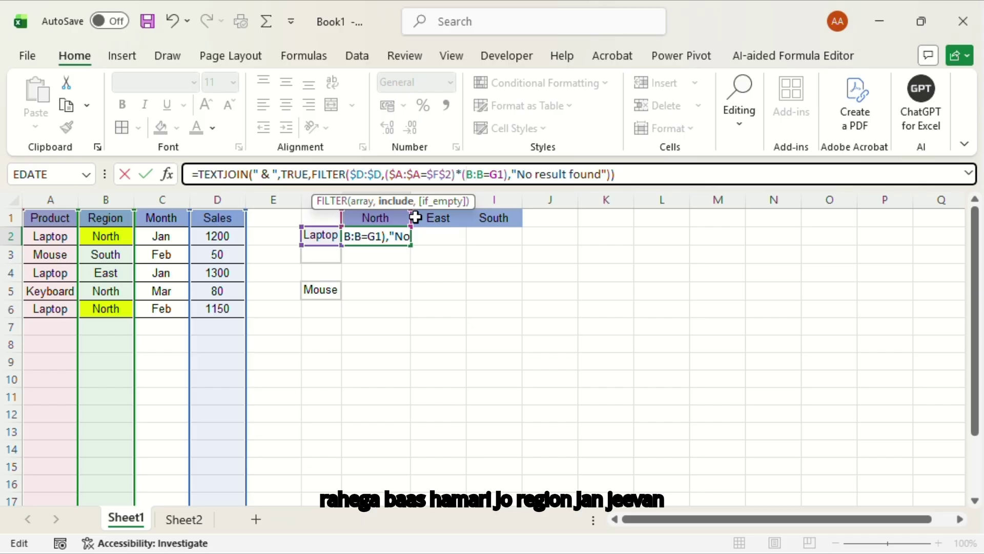
key("F4")
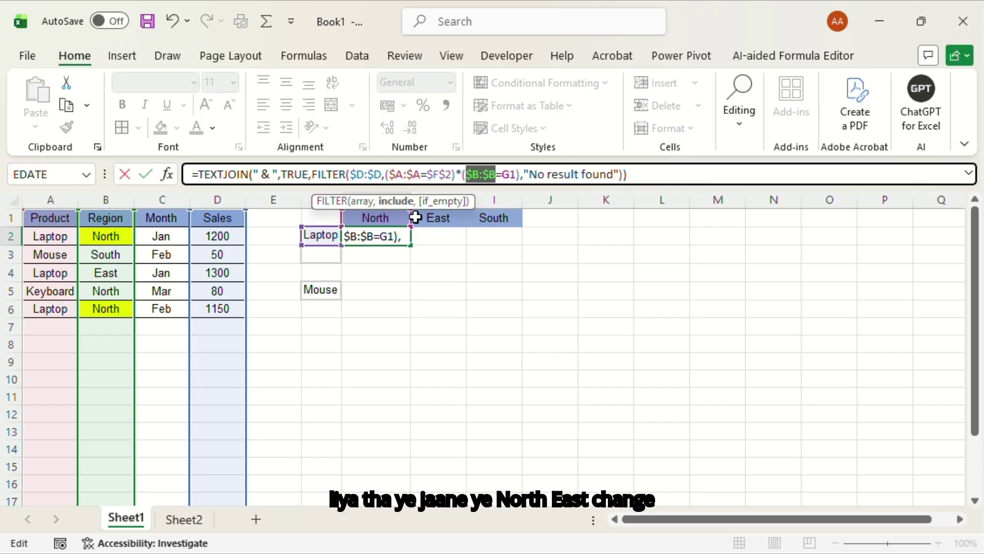
left_click(510, 174)
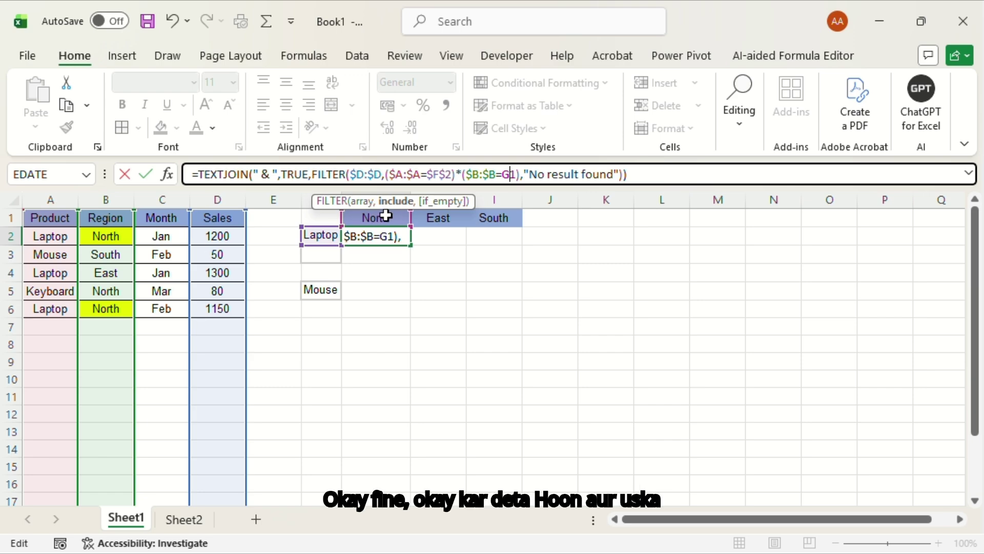
key("Return")
Copy the G2 formula into H2 under the East heading and check it against the Laptop East row.
key("Up")
key("ctrl+c")
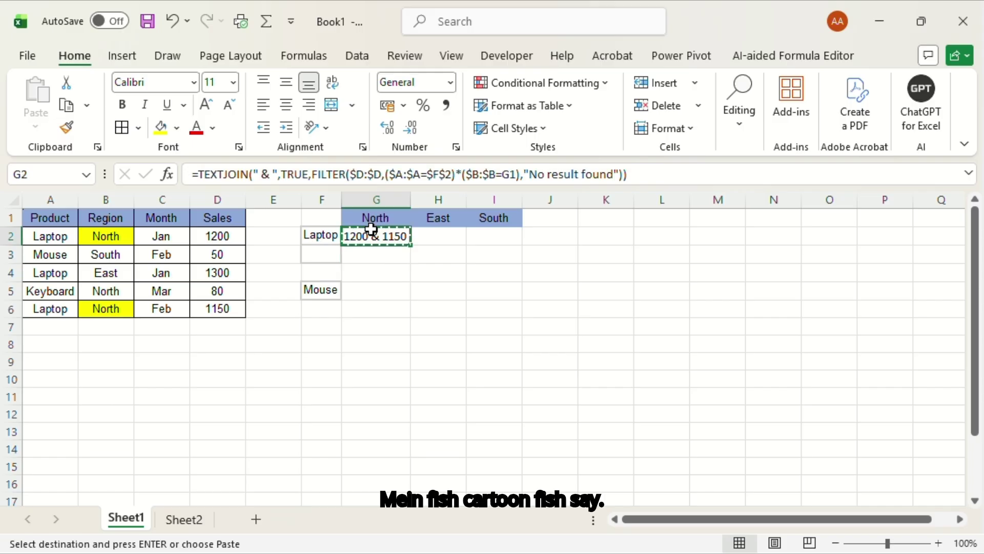
left_click(449, 236)
key("ctrl+v")
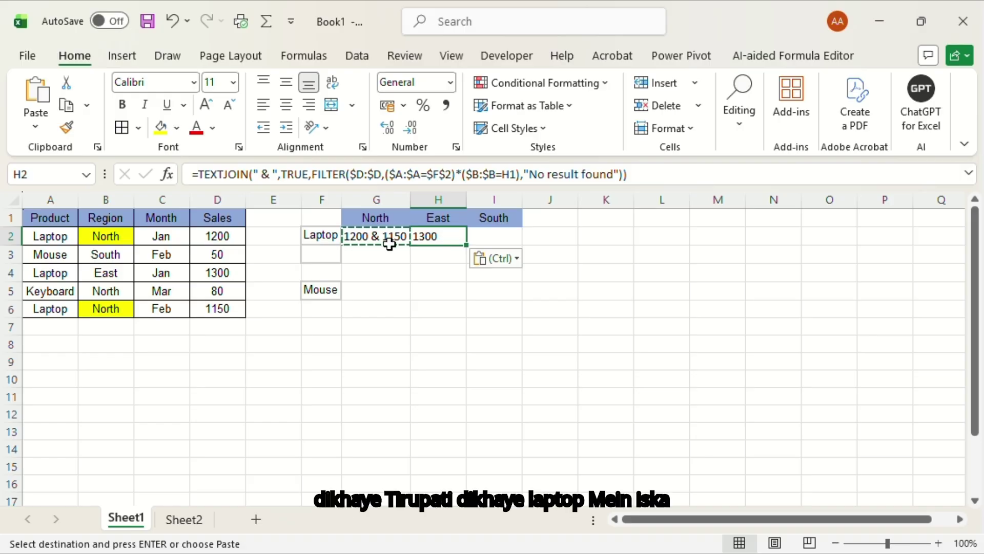
left_click_drag(58, 273, 106, 270)
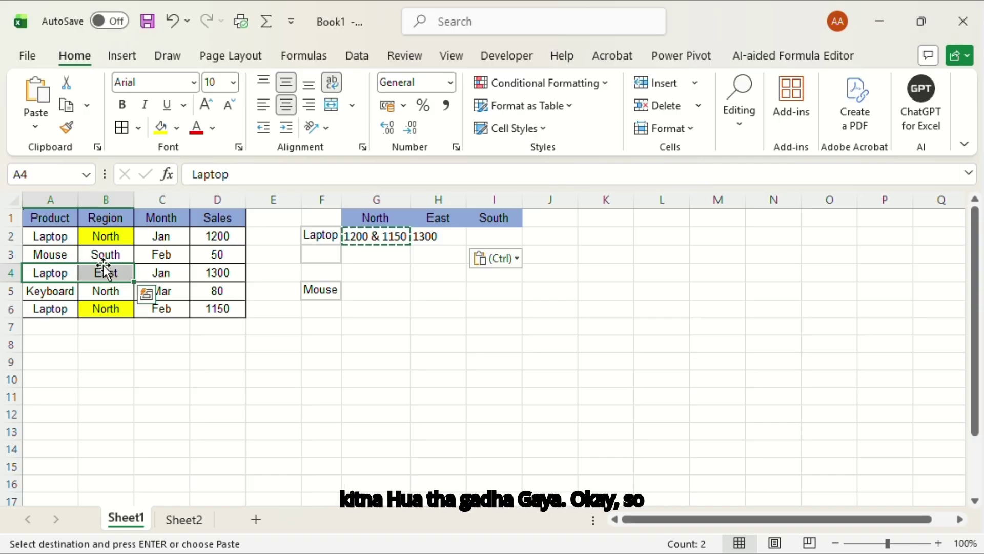
left_click(444, 238)
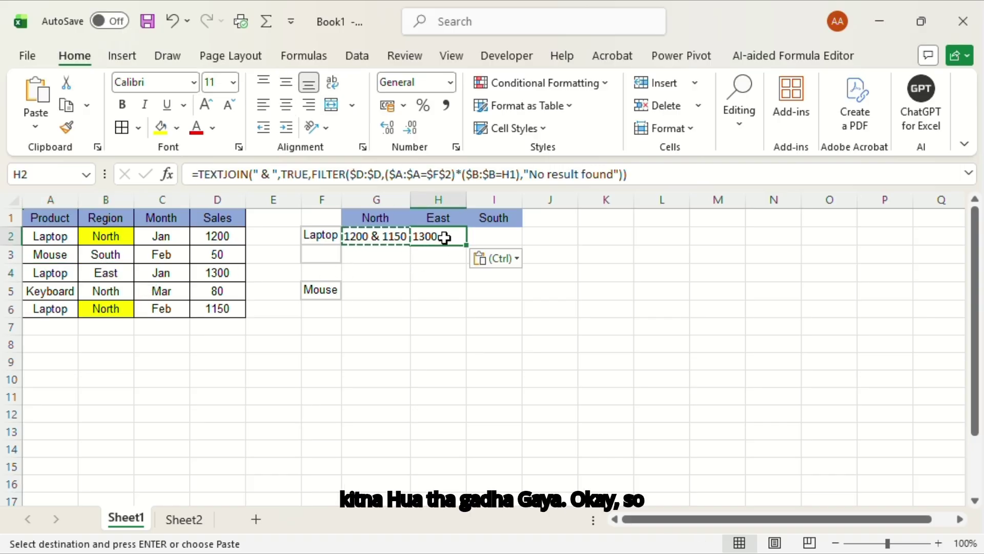